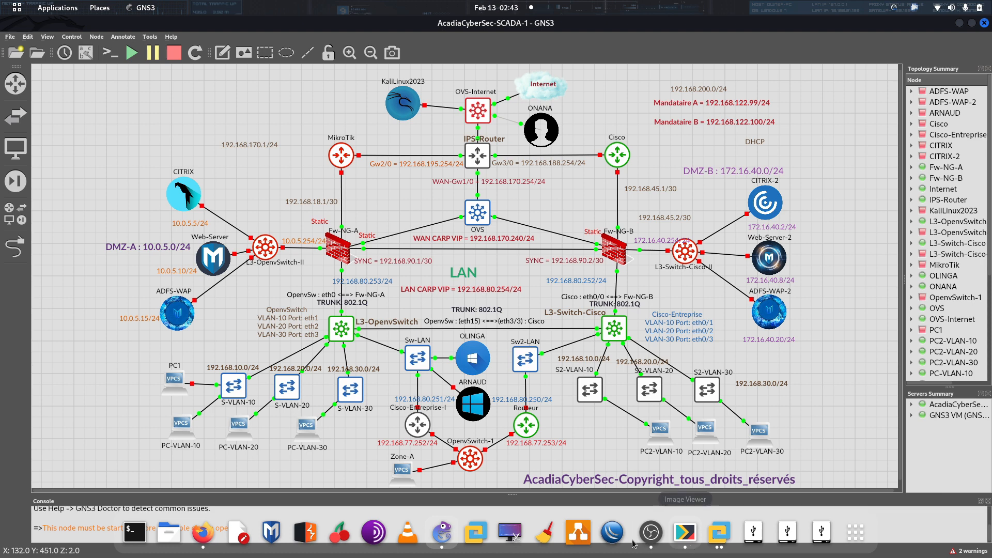
Open the Fw-NG-A firewall's console and place its window in the upper left.
right_click(327, 248)
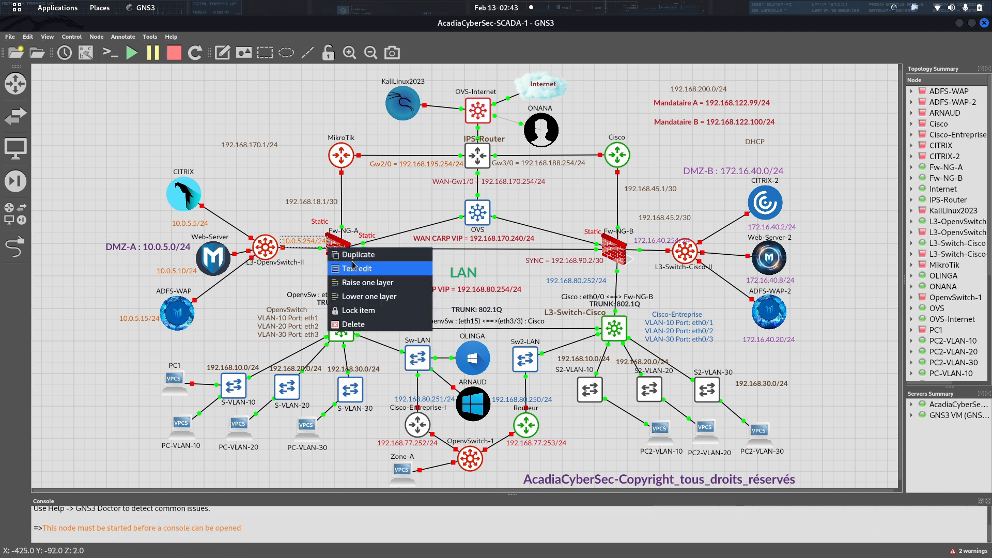
click(272, 284)
right_click(343, 254)
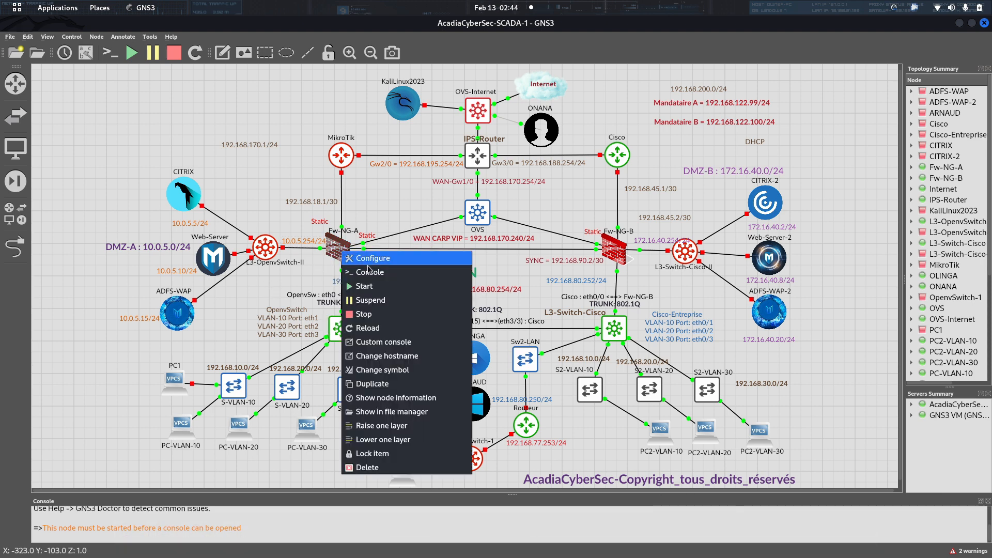
click(357, 267)
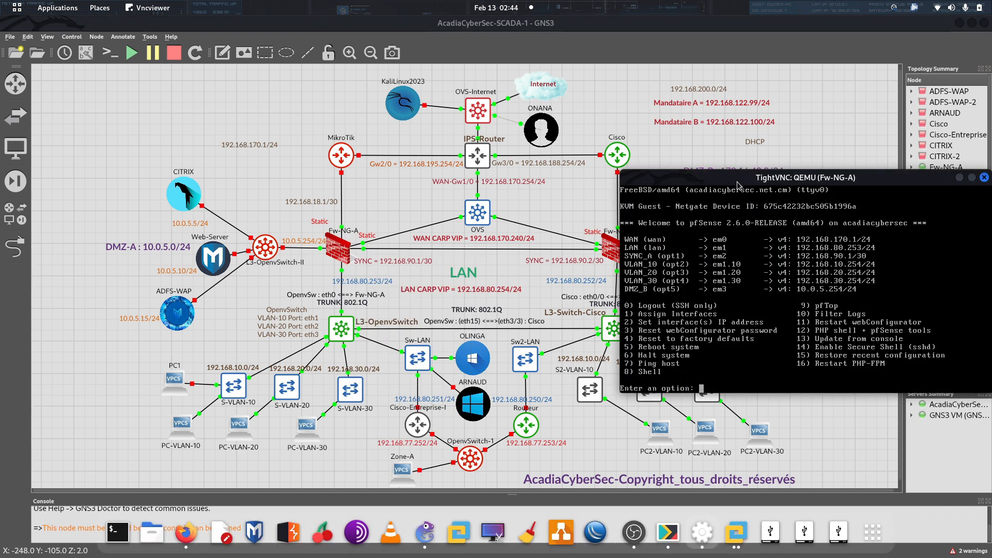
drag(737, 179, 217, 83)
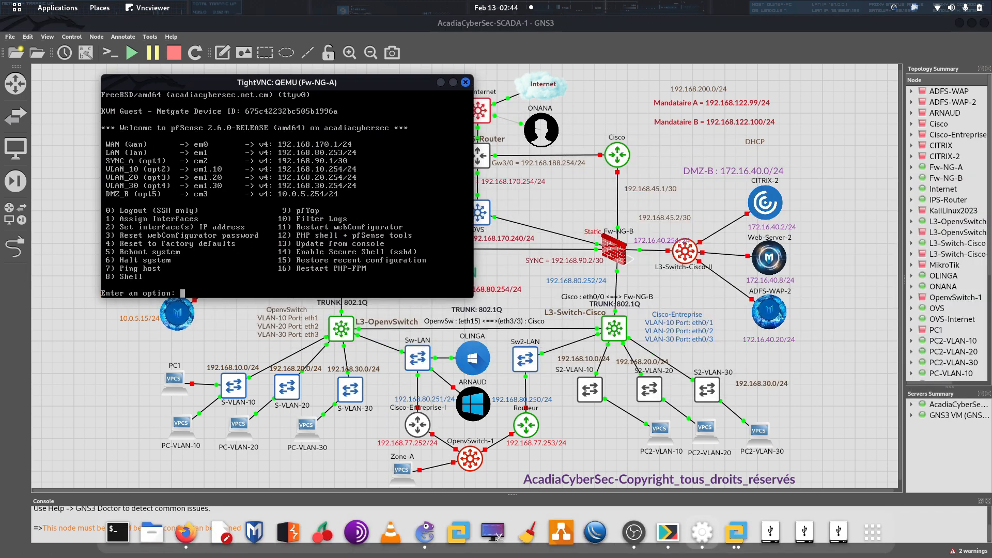
drag(373, 86, 360, 84)
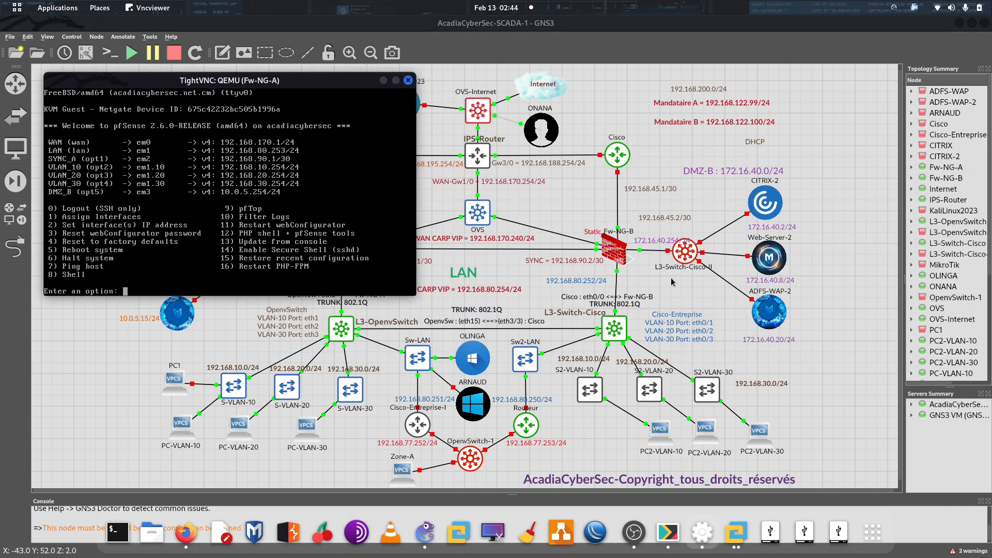
Open the Fw-NG-B firewall's console and move it to the top right.
right_click(613, 248)
click(640, 268)
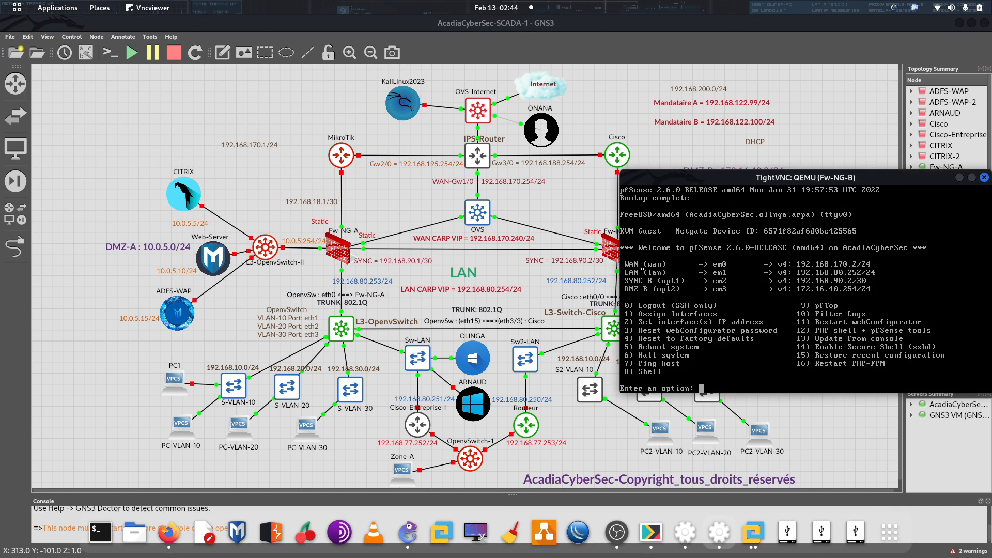
drag(761, 178, 747, 71)
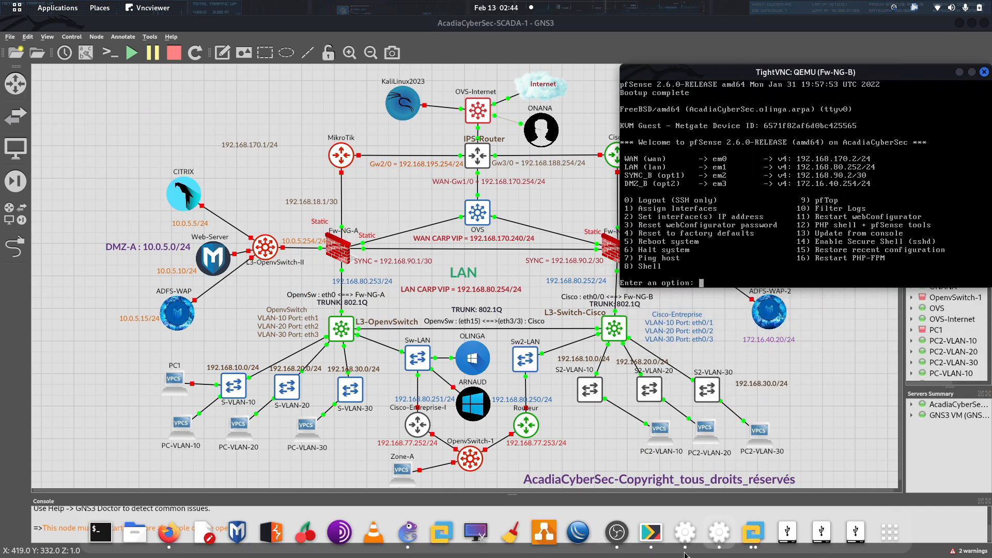
Move the Fw-NG-A console to the left edge, then return to the GNS3 topology.
click(695, 537)
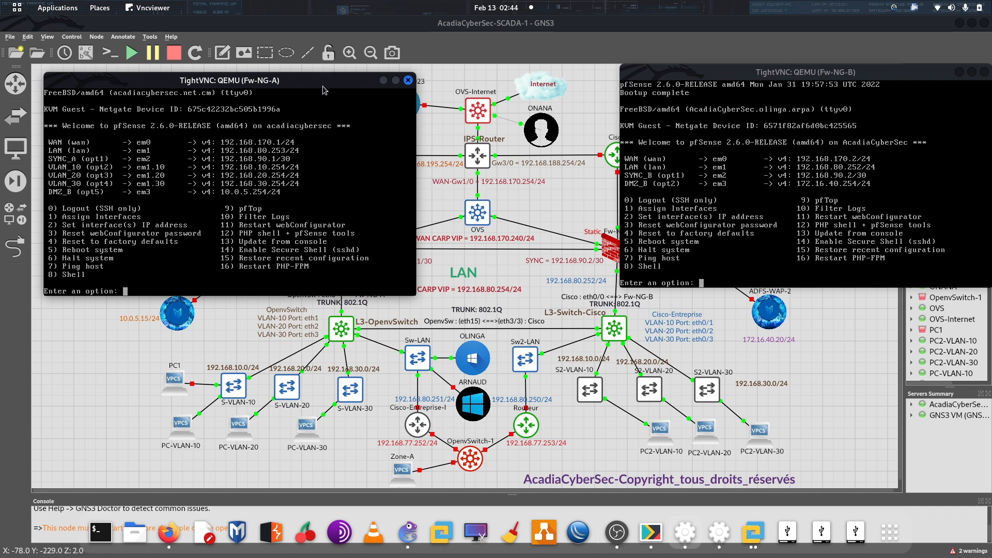
drag(322, 90, 288, 78)
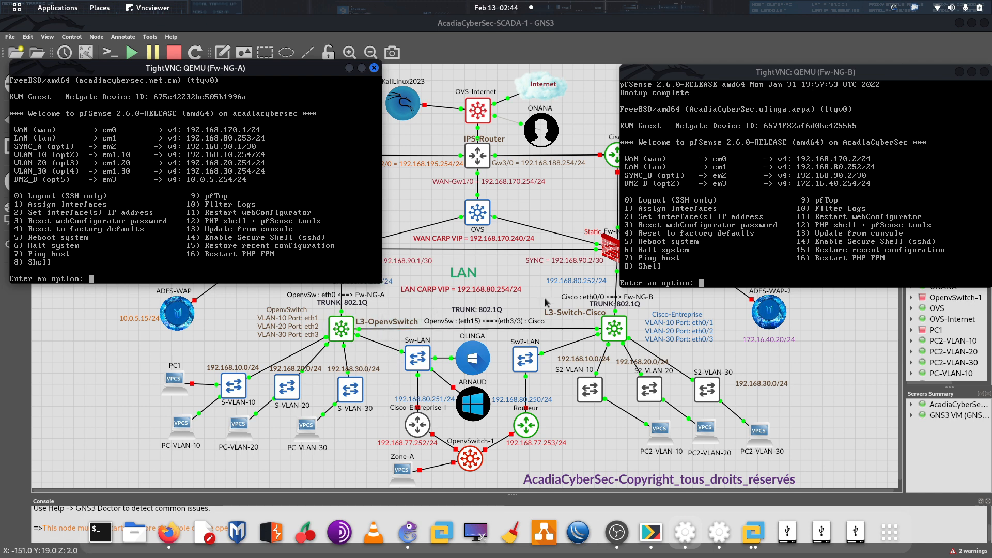
click(848, 366)
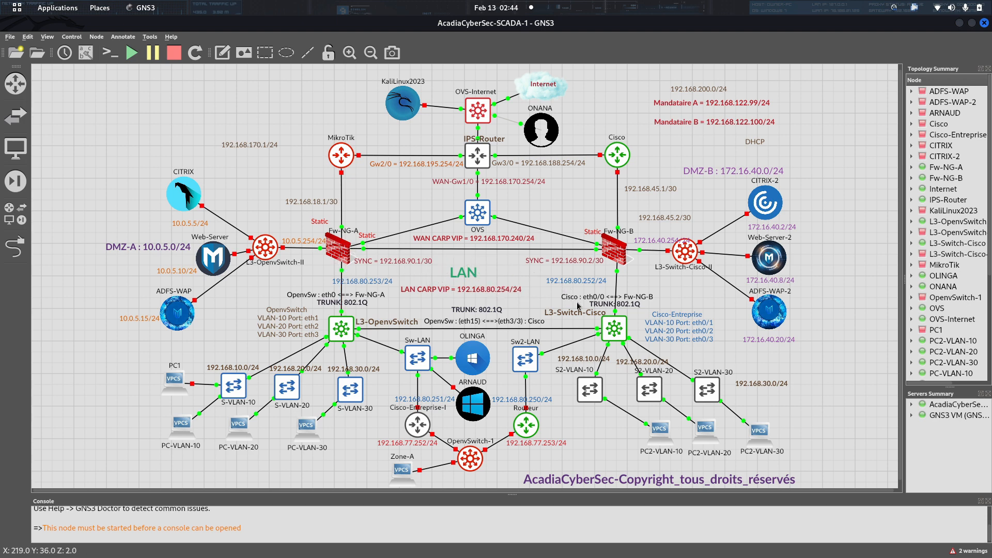
In Firefox, log into pfSense at 192.168.122.99 as admin with the account password.
mouse_move(522, 556)
mouse_move(336, 557)
click(169, 537)
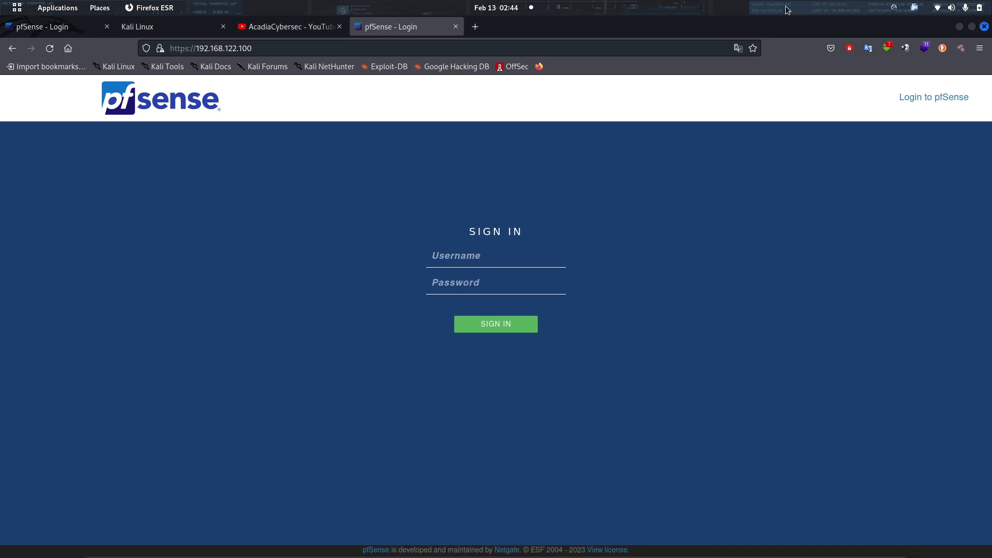
click(39, 27)
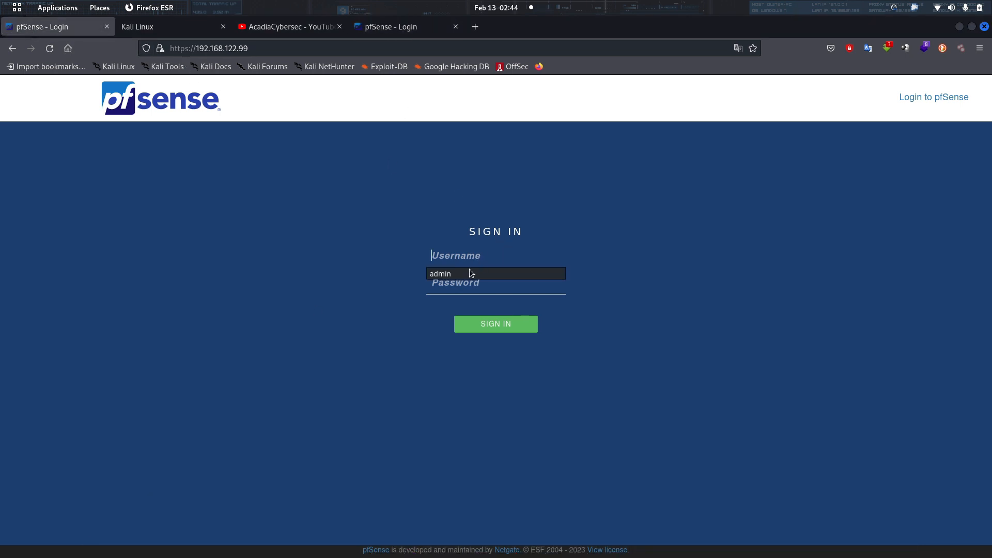
click(471, 273)
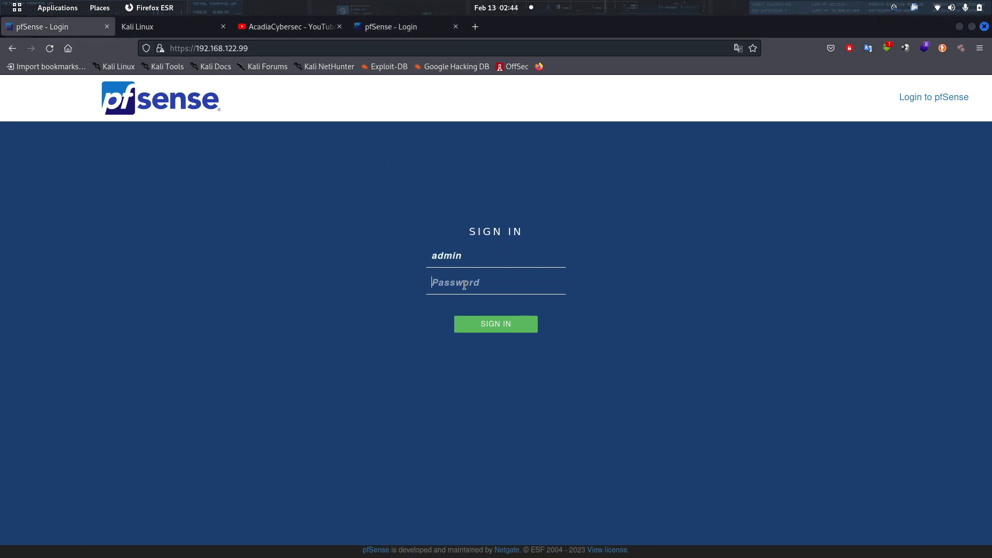
text(admin******)
key(Return)
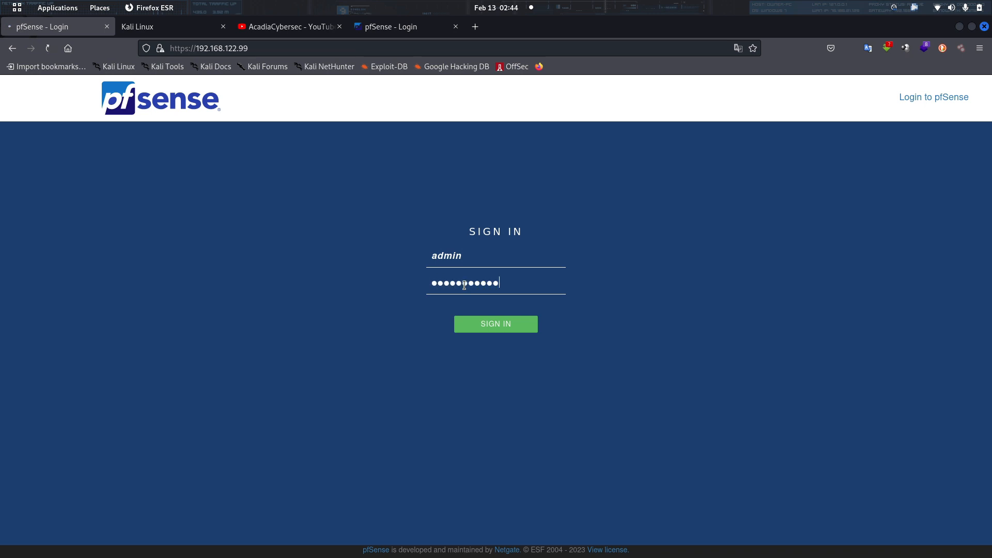
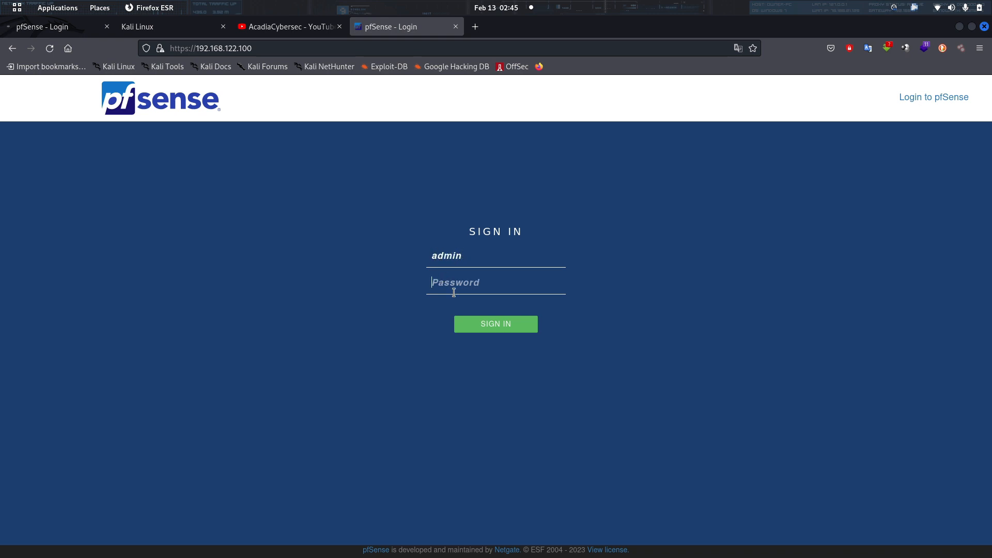
Enter the admin account password on the pfSense sign-in page at 192.168.122.100.
click(453, 292)
text(pfsense)
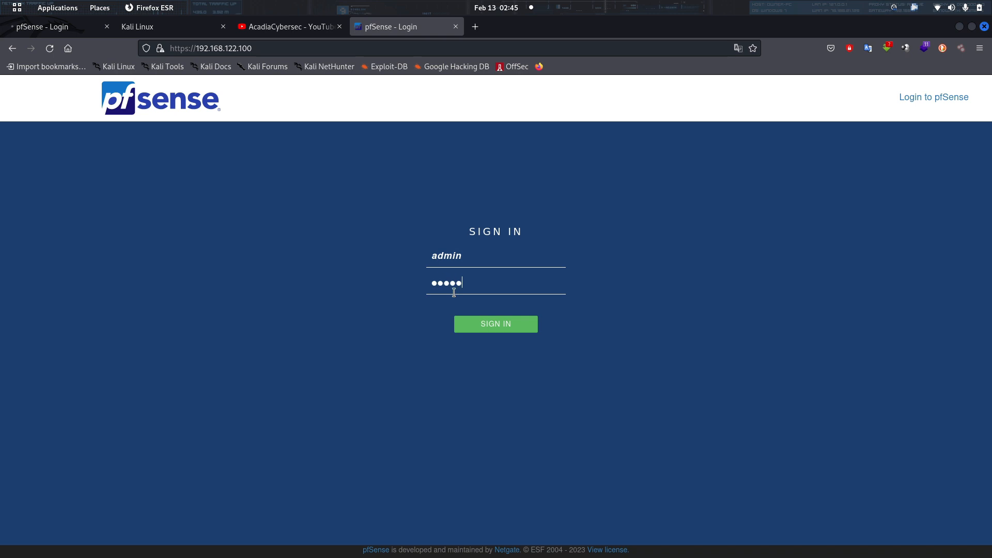
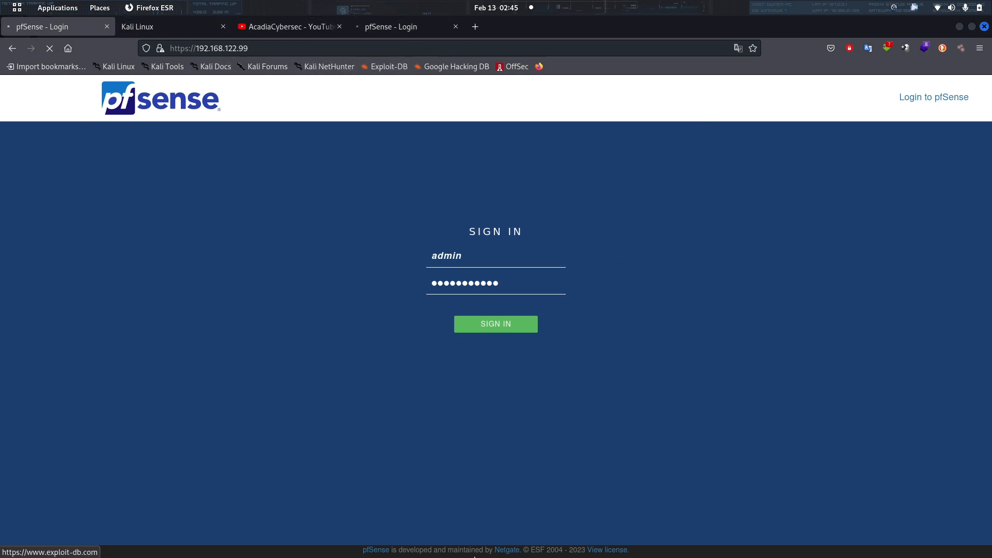
Sign in to firewall A at 192.168.122.99 and reach its Status Dashboard.
mouse_move(457, 532)
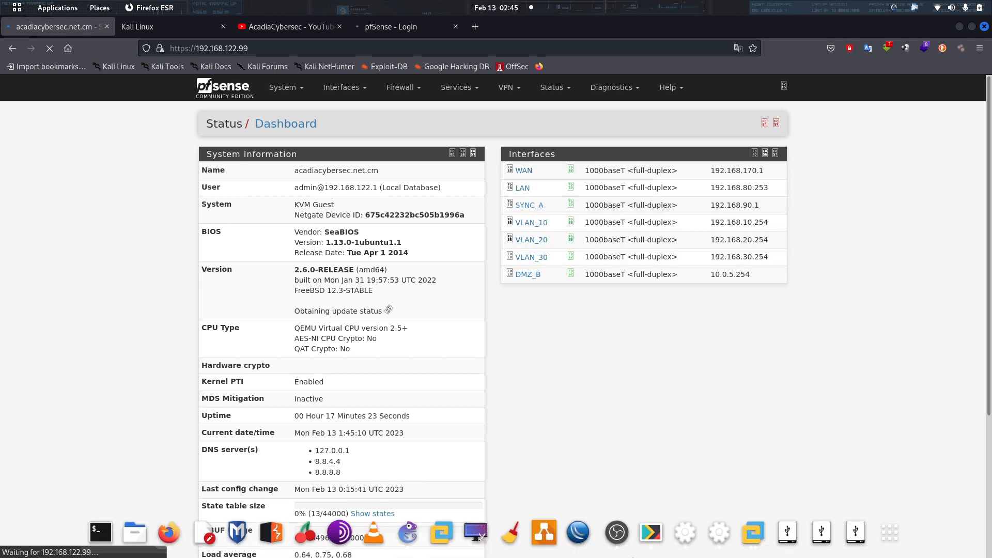
Open Fw-NG-A's TightVNC console, move it to the lower right, then return to GNS3.
click(684, 535)
drag(256, 70, 744, 308)
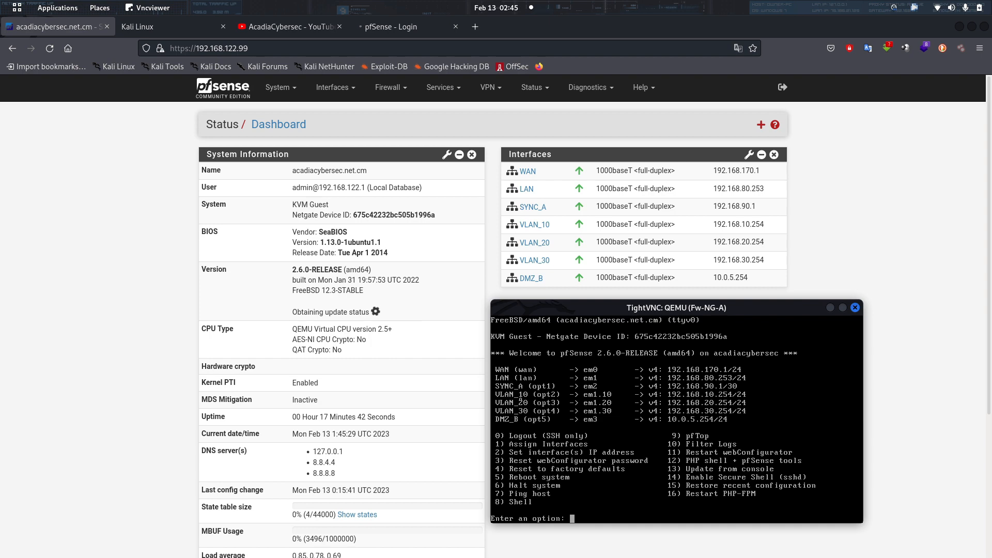
drag(650, 313, 583, 316)
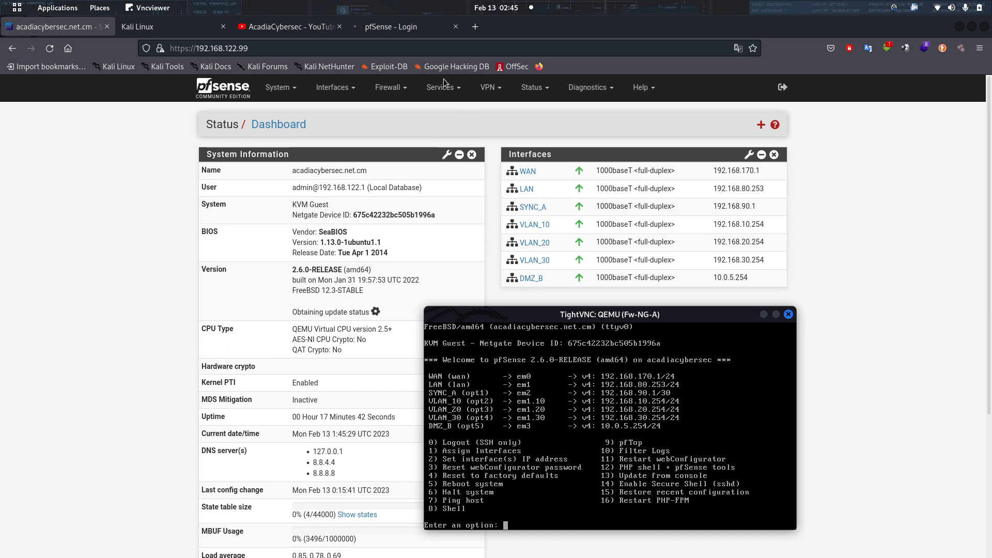
mouse_move(547, 557)
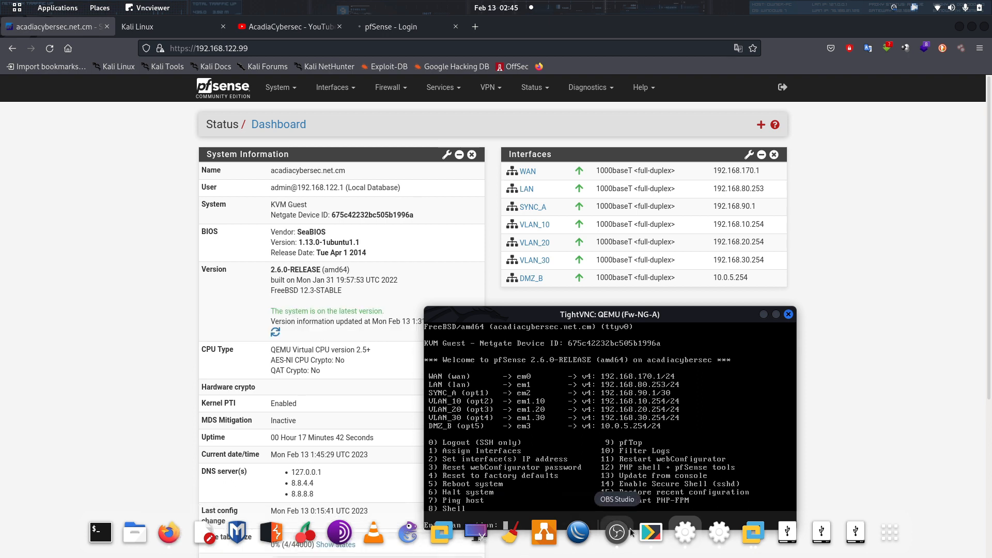
click(416, 540)
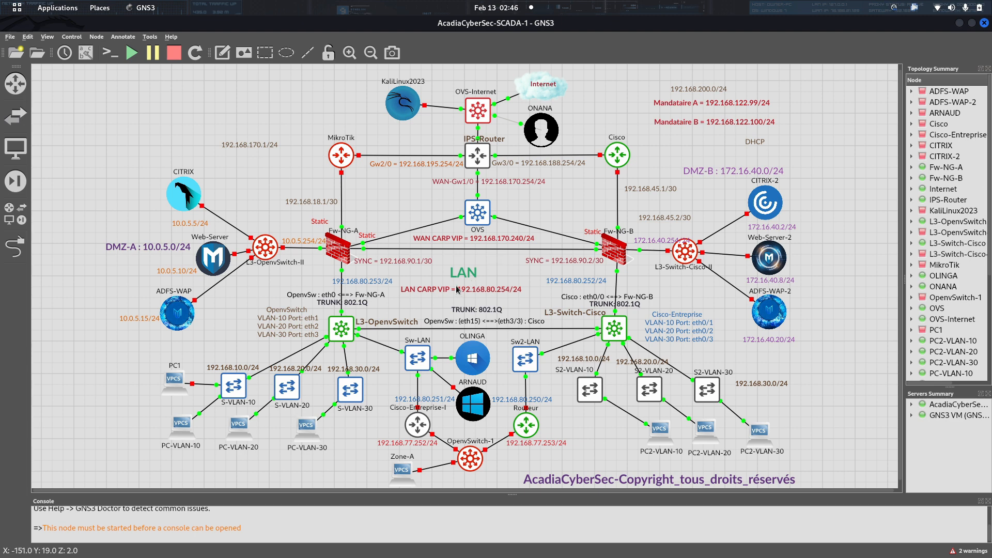
Nudge the LAN label up and right between the firewalls, then go back to Firefox.
drag(467, 279, 480, 270)
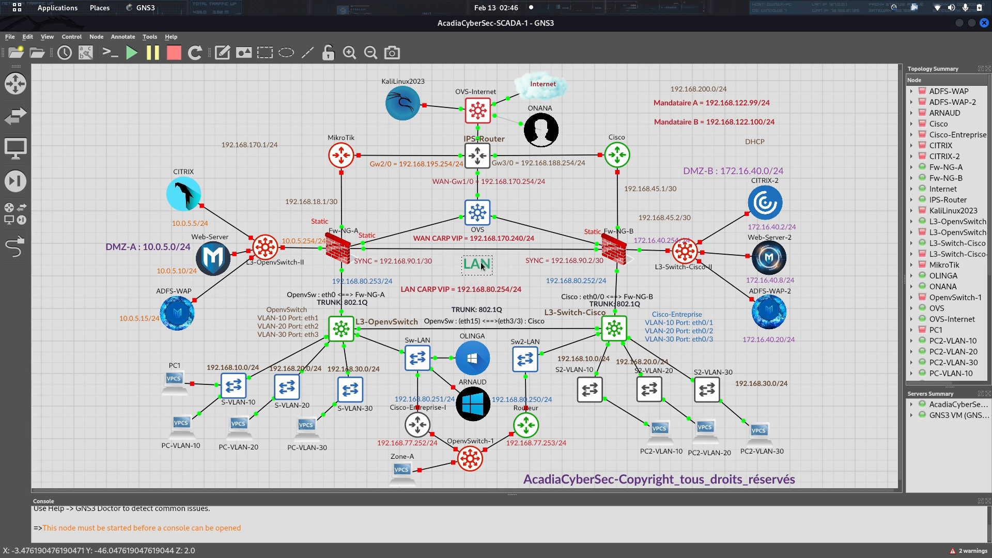
click(519, 272)
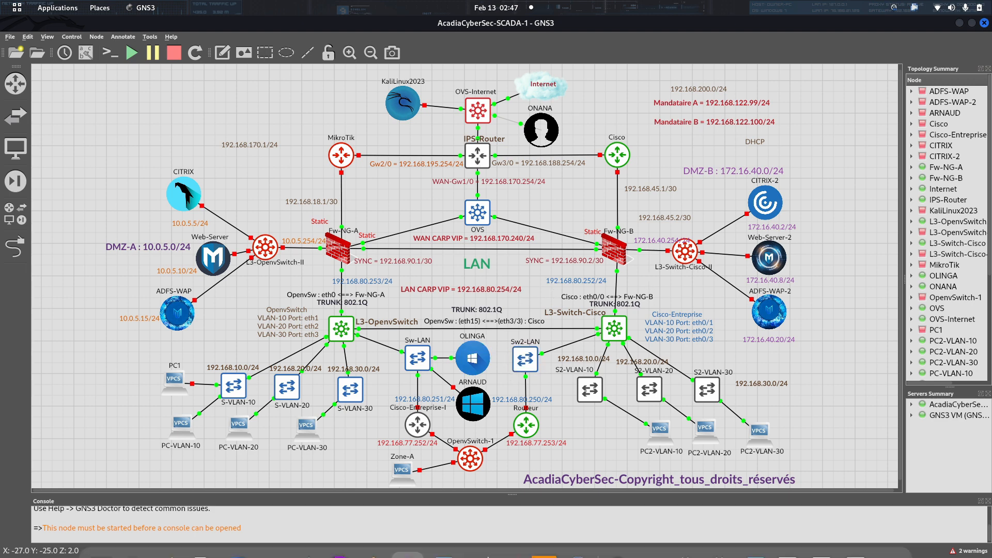
click(169, 532)
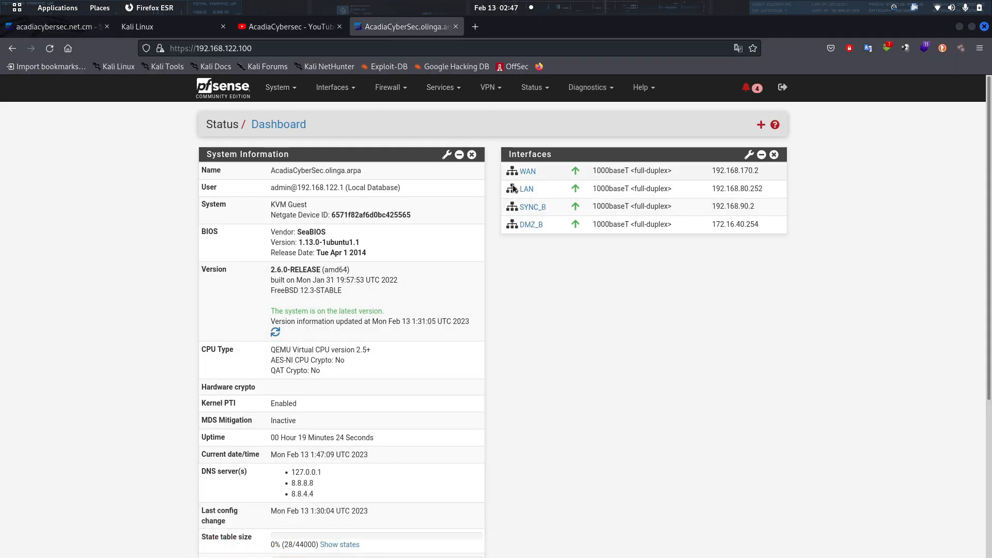
Review firewall B's users in System > User Manager, then return to firewall A's tab.
key(ctrl+Tab)
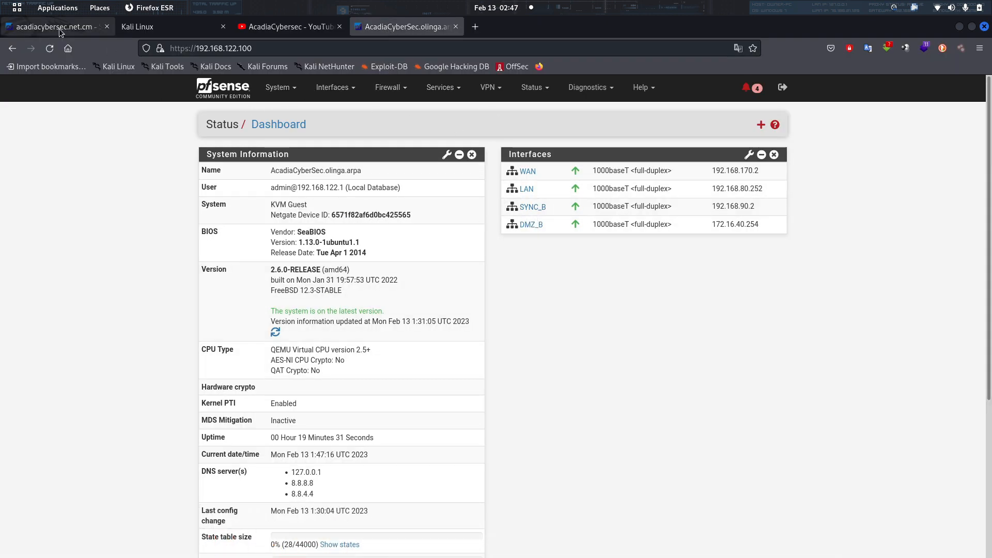
click(391, 29)
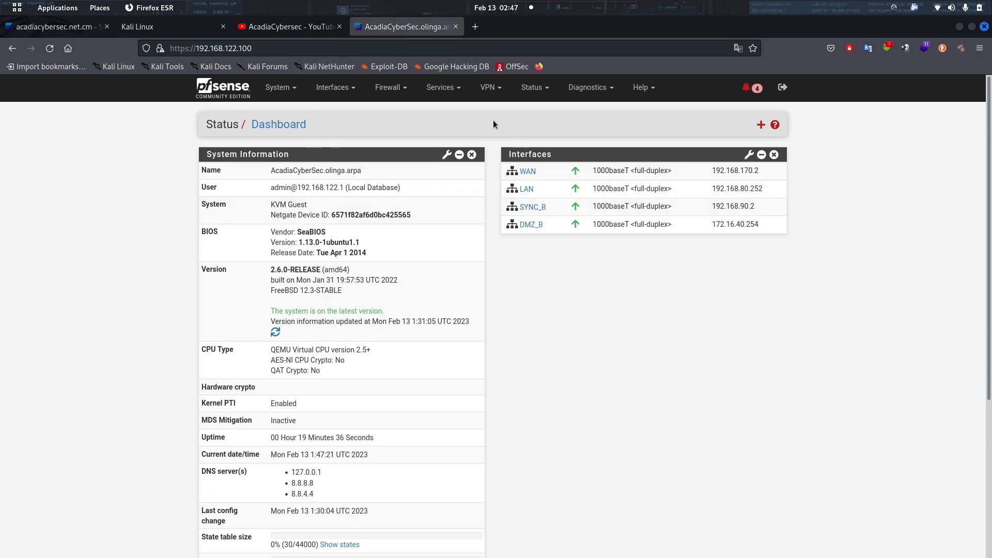
click(347, 91)
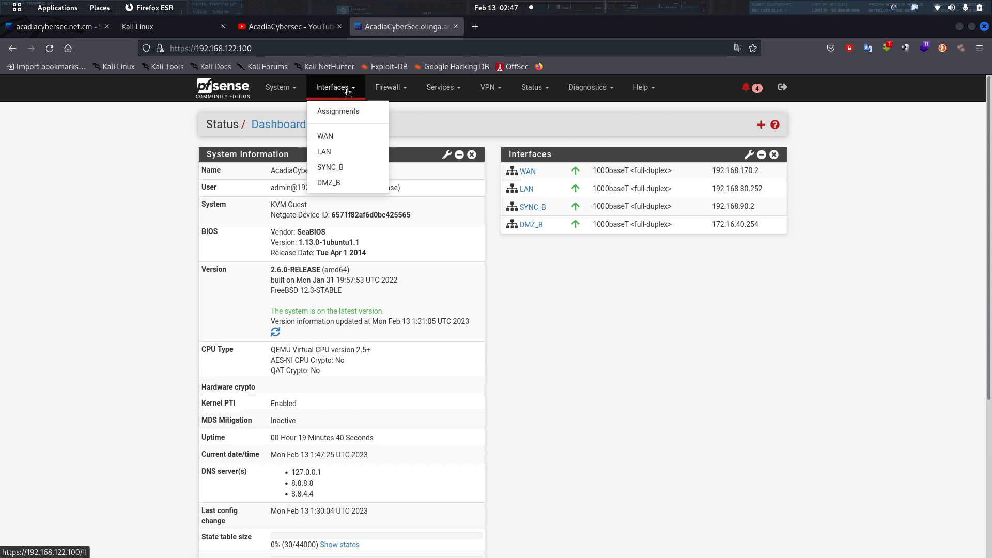
click(285, 88)
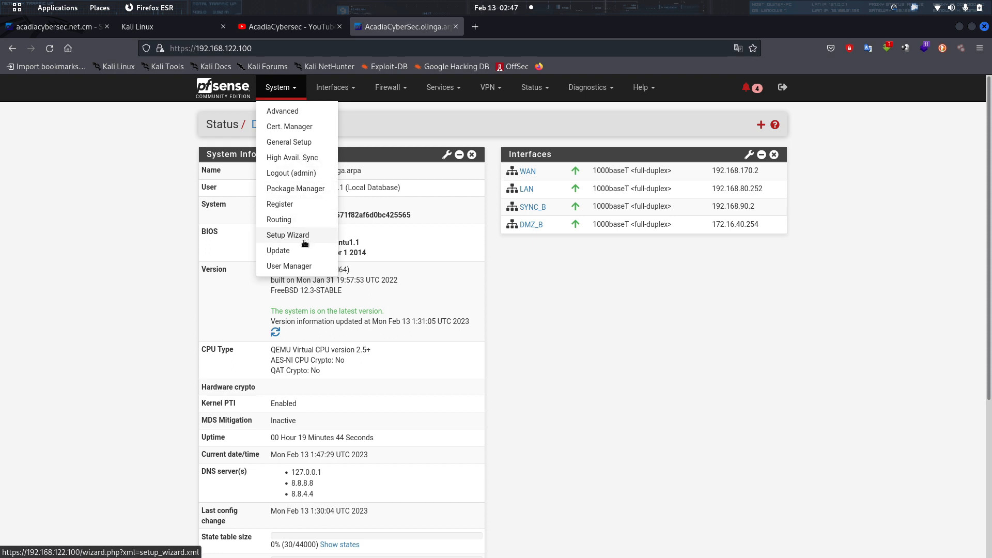
click(299, 267)
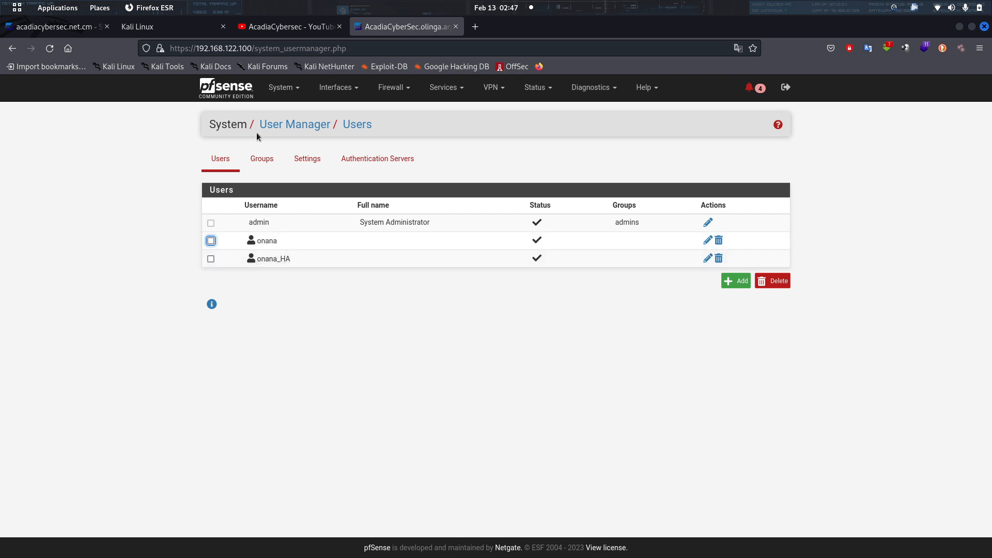
click(30, 32)
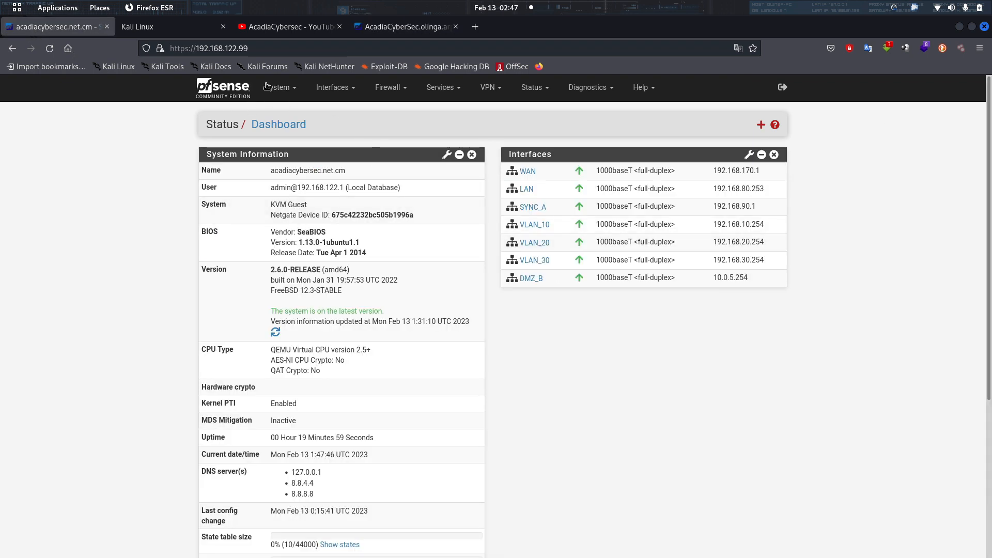
In firewall A's User Manager, add a new user named 'acadiacybersec'.
click(290, 88)
click(283, 265)
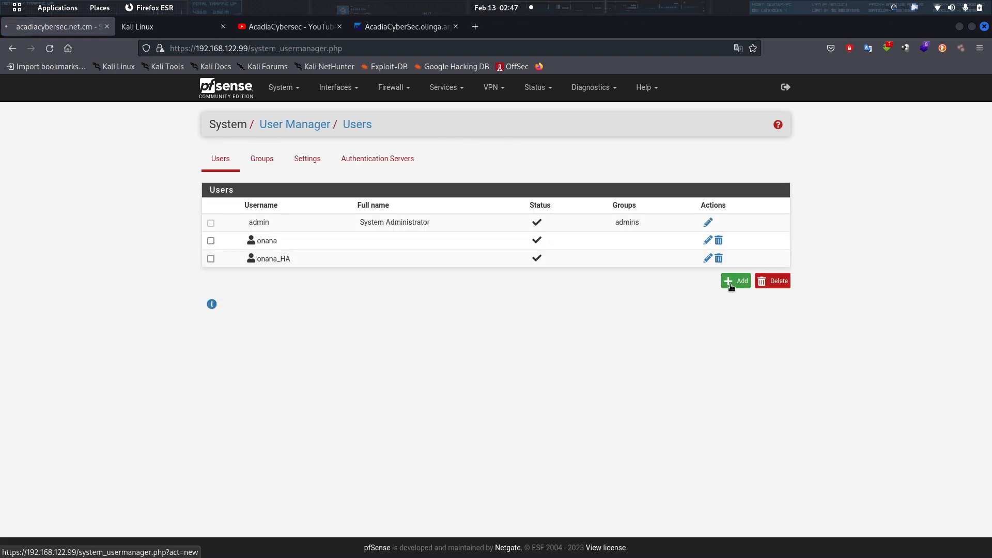
click(735, 281)
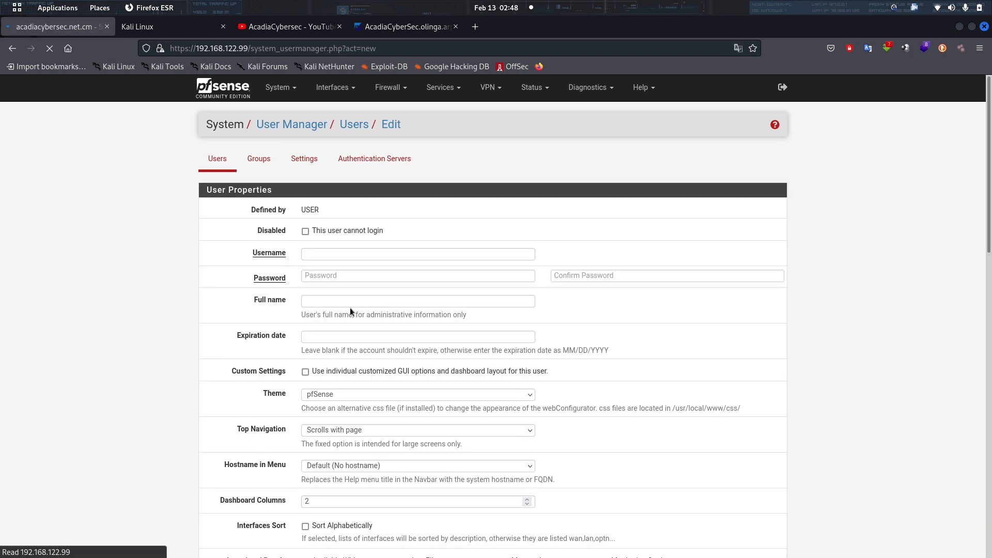
click(319, 254)
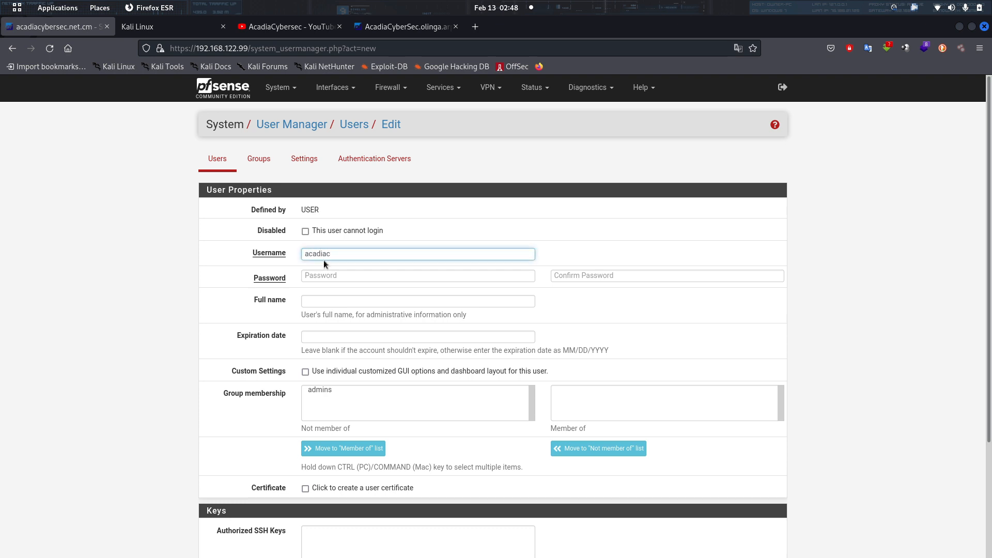
drag(357, 254, 259, 239)
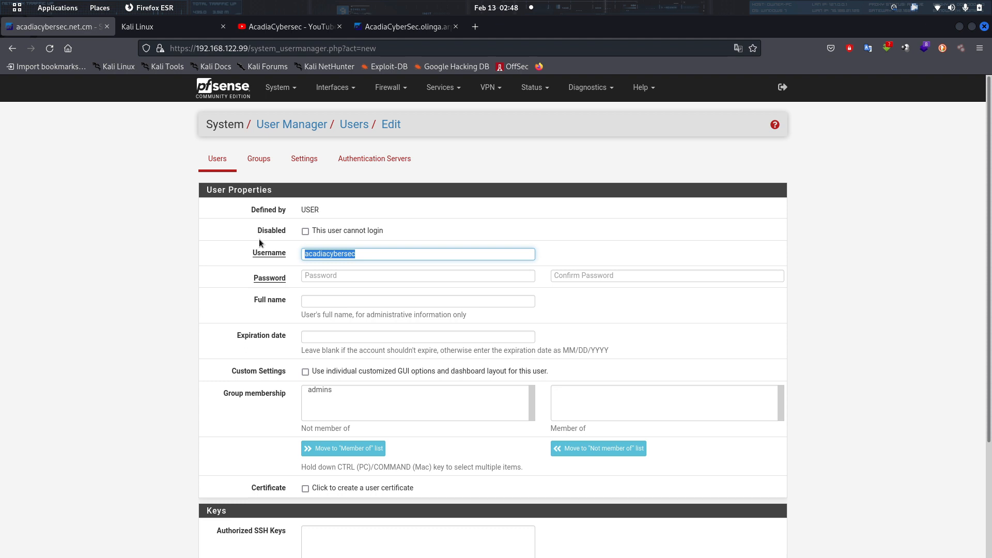
Enter and confirm the new user's password, then save the account.
click(387, 277)
text(•)
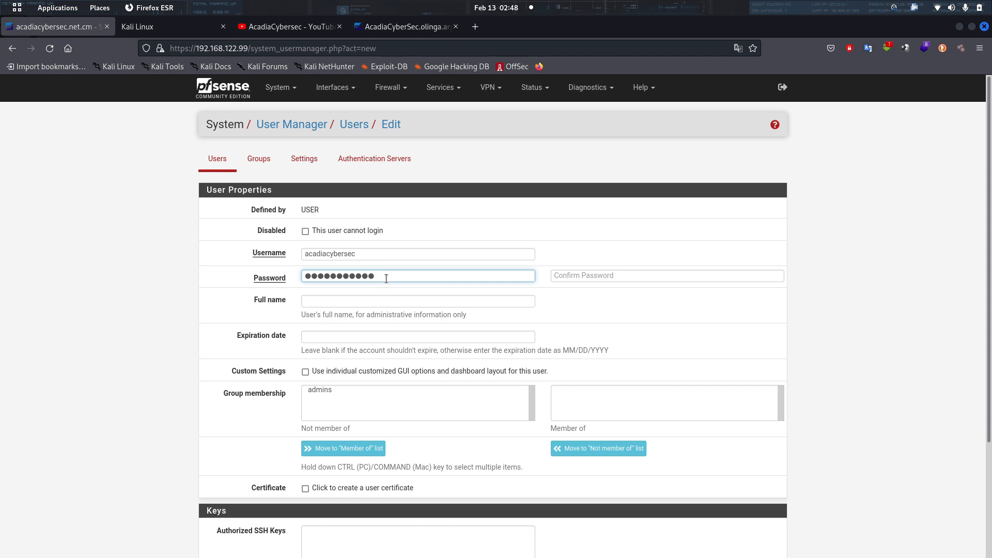
click(627, 276)
text(•)
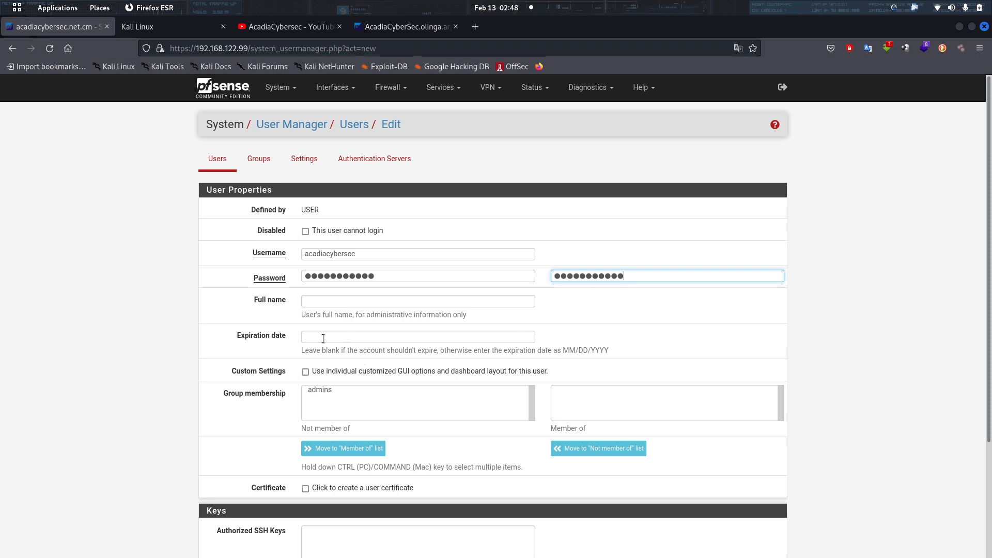
scroll(405, 429, down, 5)
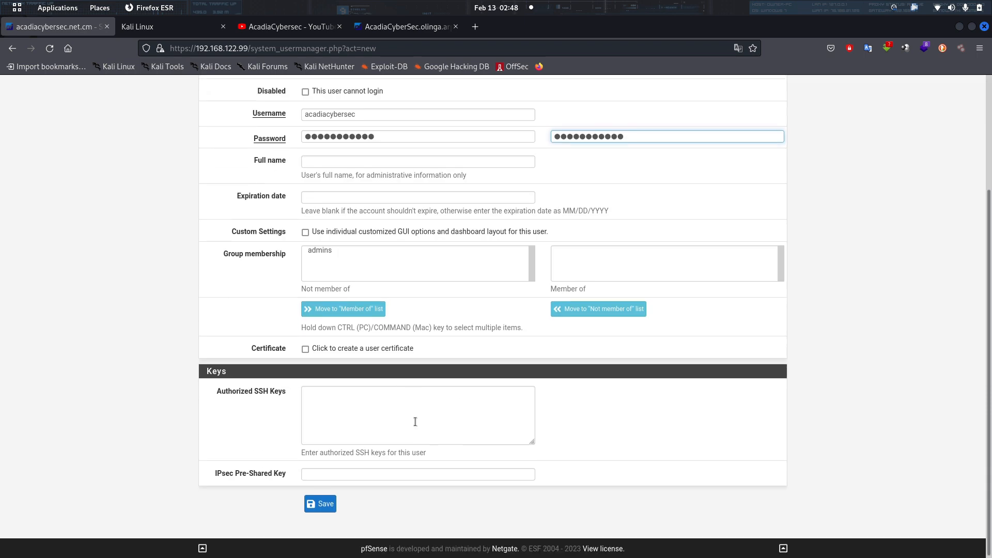
scroll(385, 372, up, 5)
scroll(364, 465, down, 5)
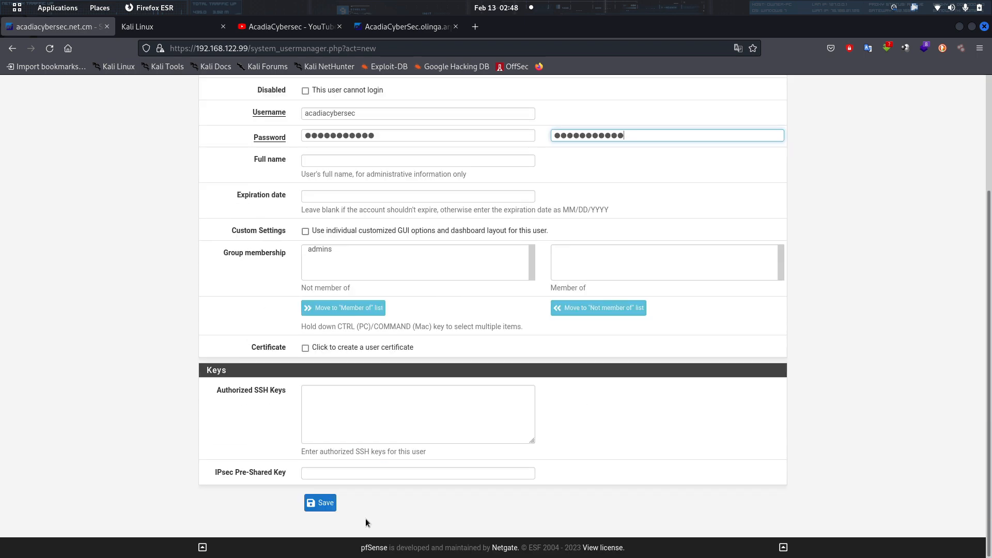
click(320, 503)
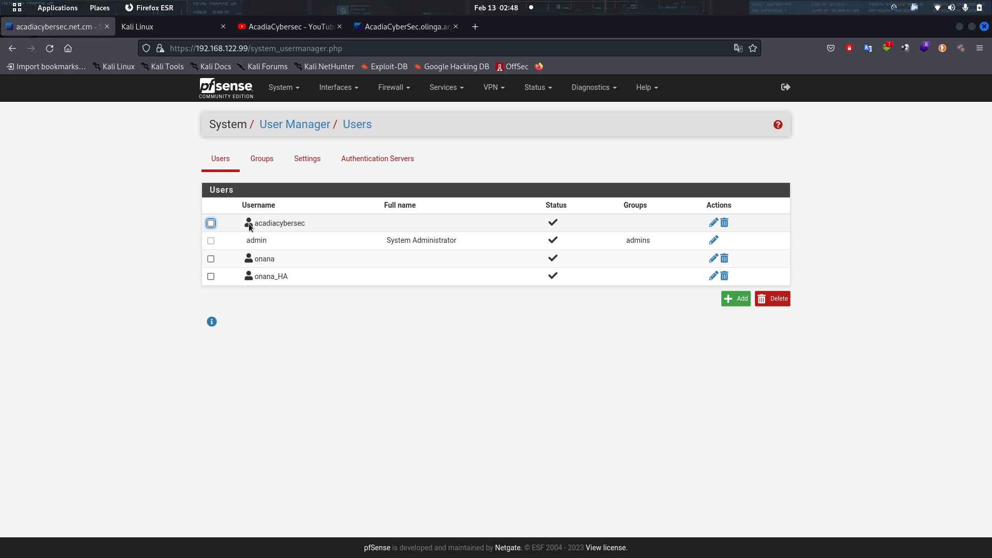
Reload firewall B's user list and confirm 'acadiacybersec' synced from firewall A.
click(406, 26)
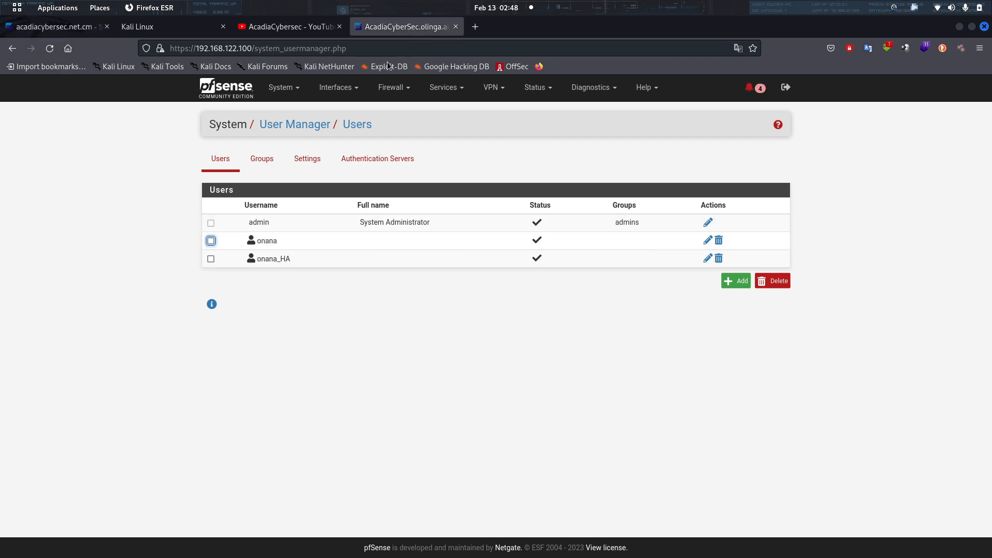
click(370, 42)
key(Return)
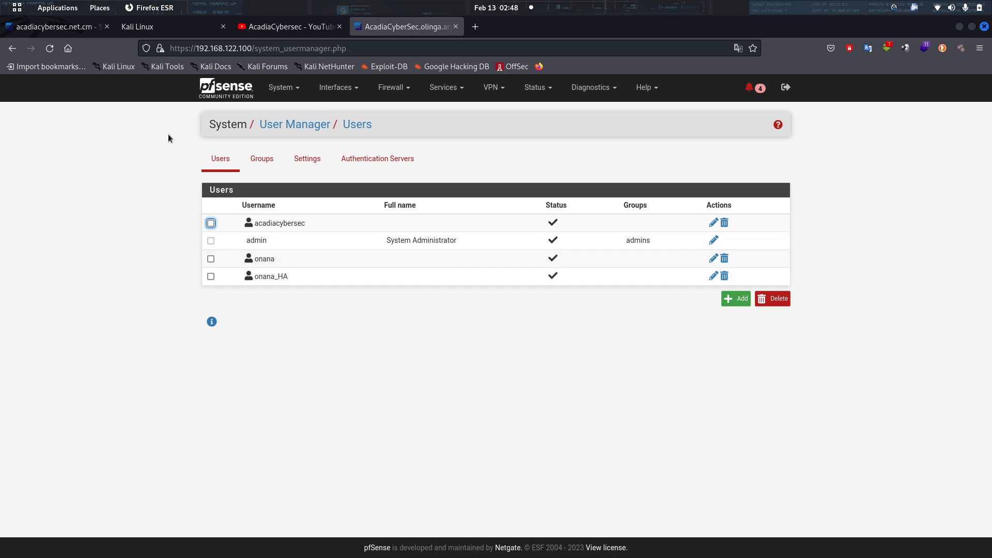
click(54, 26)
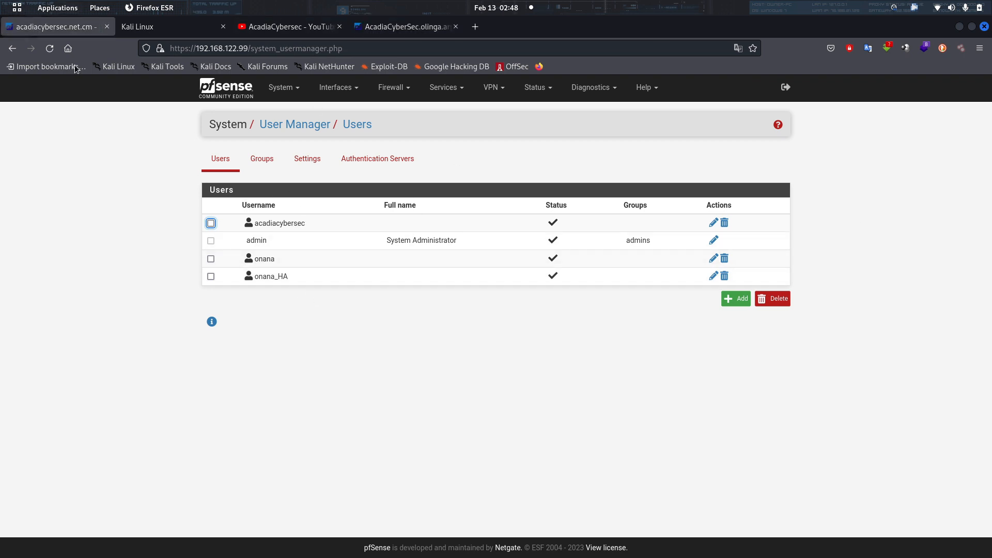
click(396, 29)
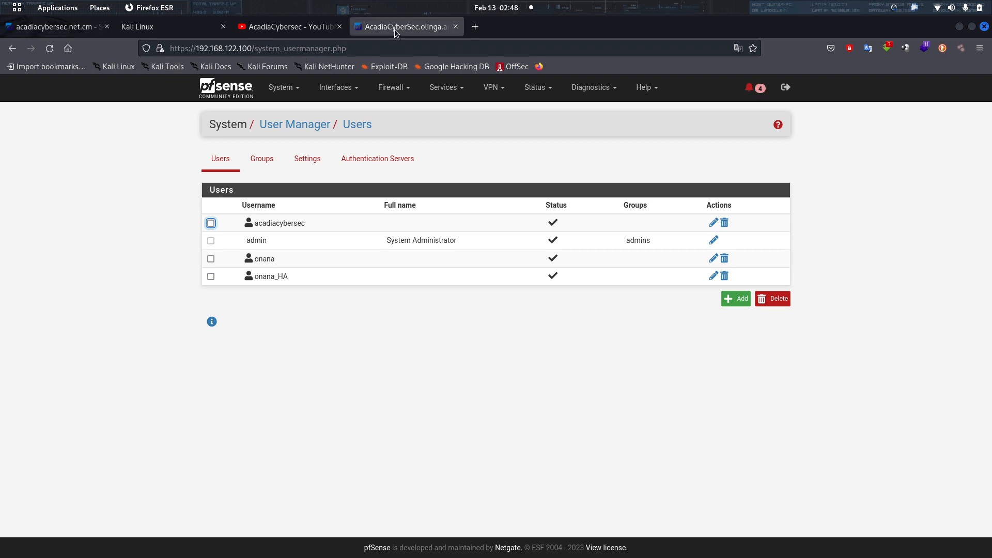
click(54, 26)
click(294, 124)
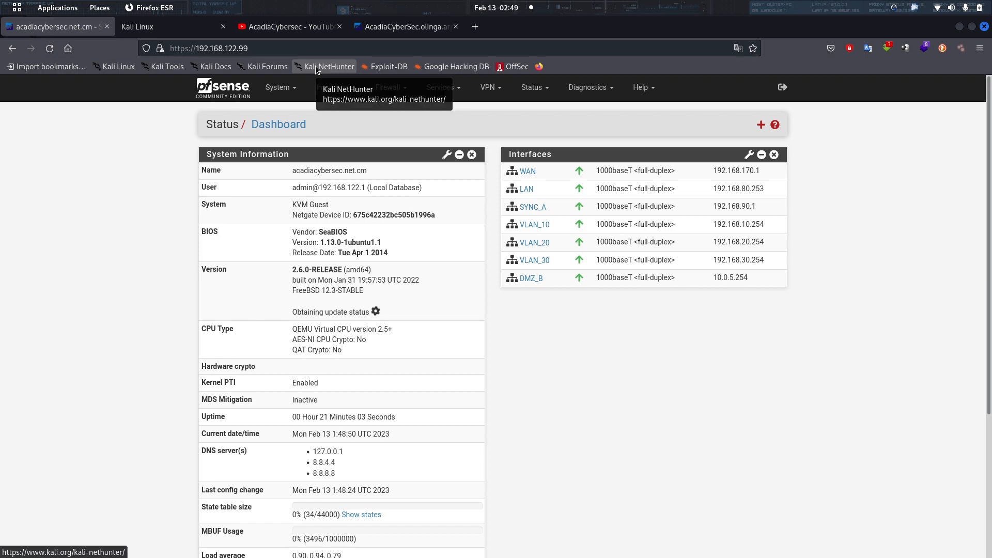
click(413, 27)
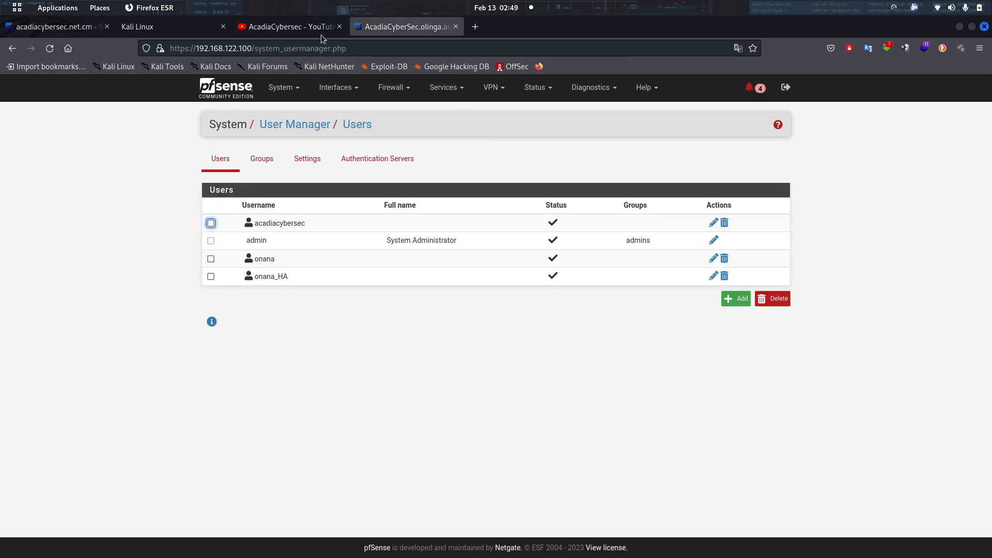
click(57, 27)
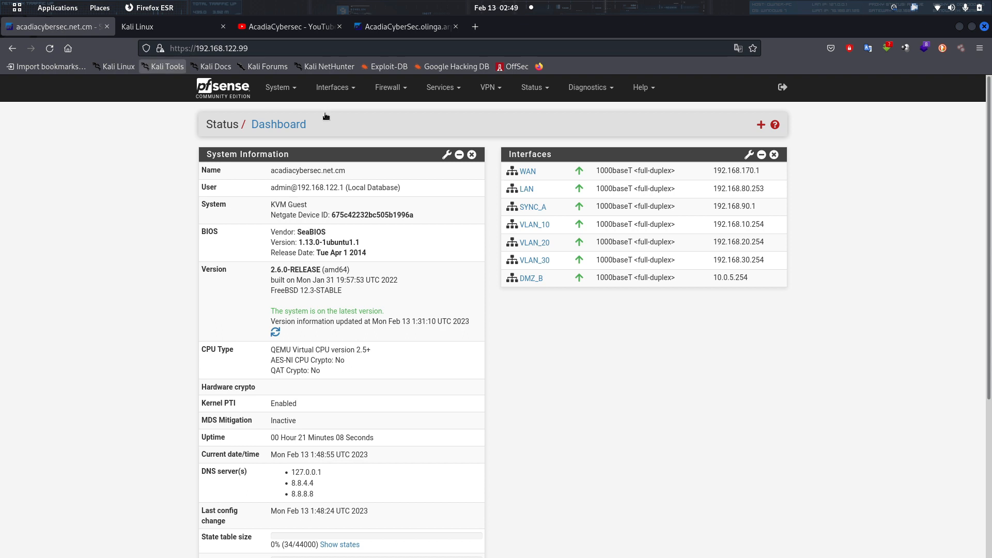
click(295, 91)
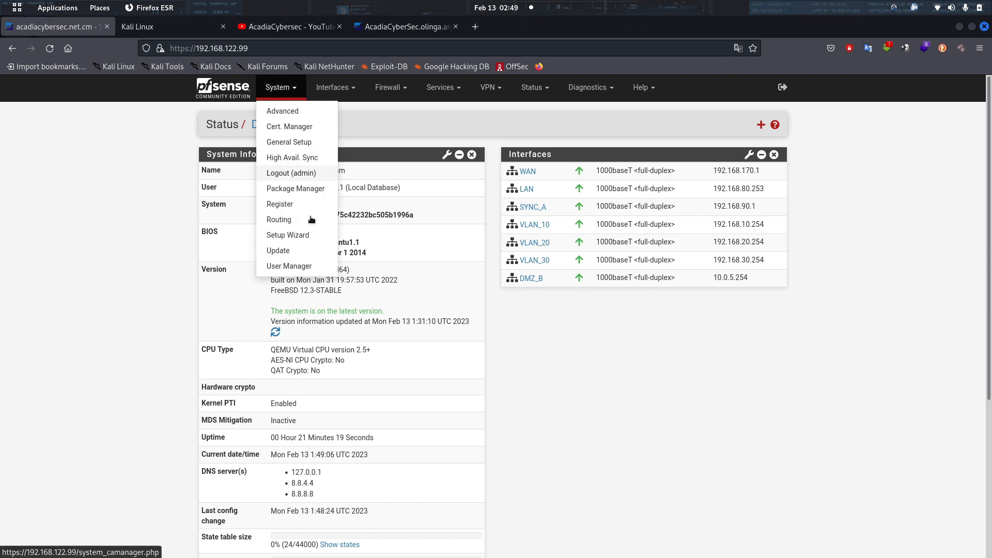
click(309, 158)
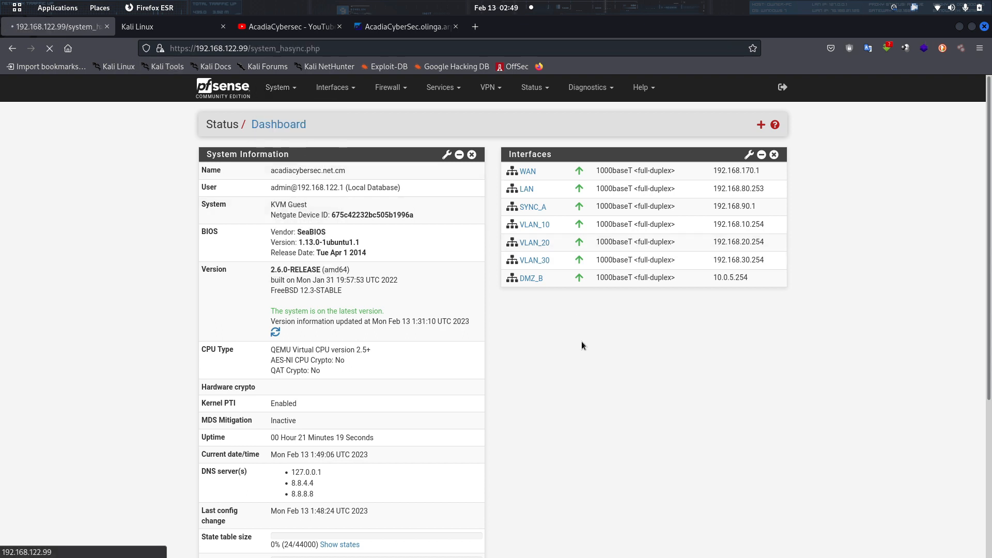
scroll(563, 346, down, 10)
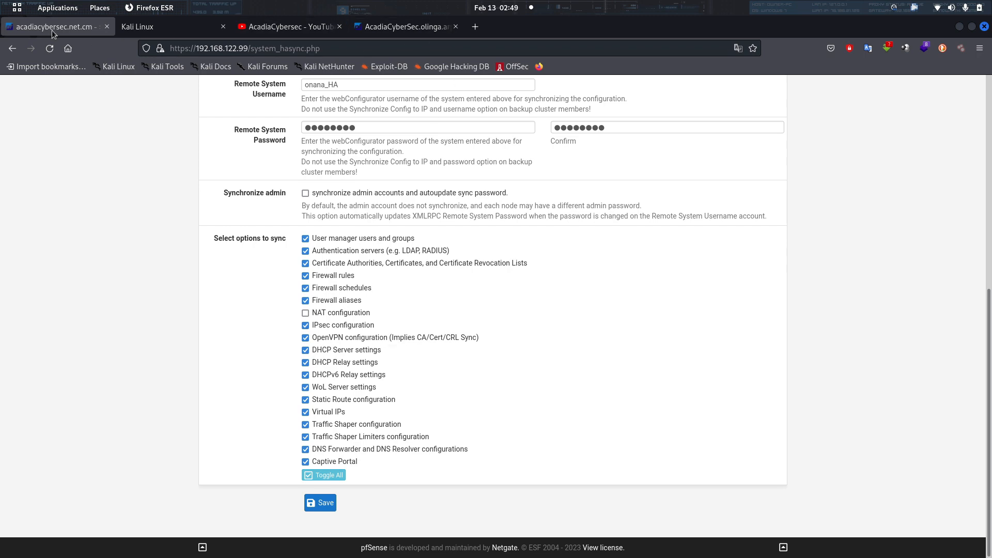
scroll(202, 259, up, 5)
scroll(202, 259, down, 5)
scroll(227, 129, up, 5)
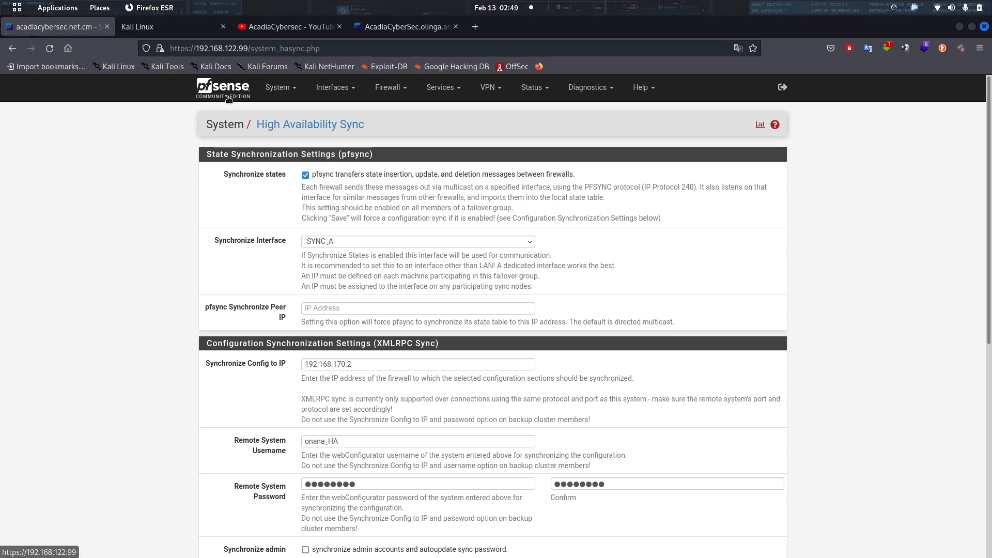
click(235, 100)
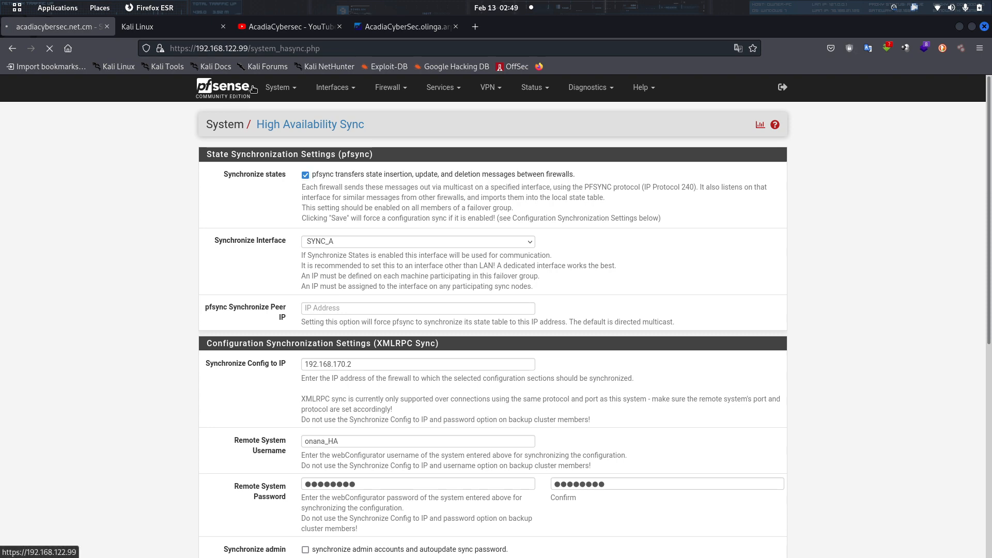
Open Cert. Manager on firewalls A and B, then view firewall A's Certificates list.
click(284, 89)
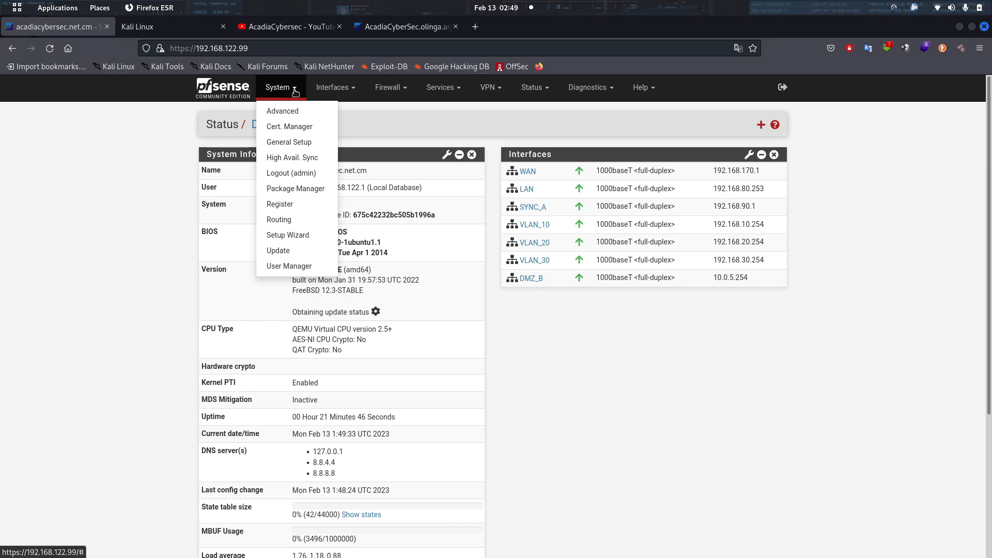
click(299, 127)
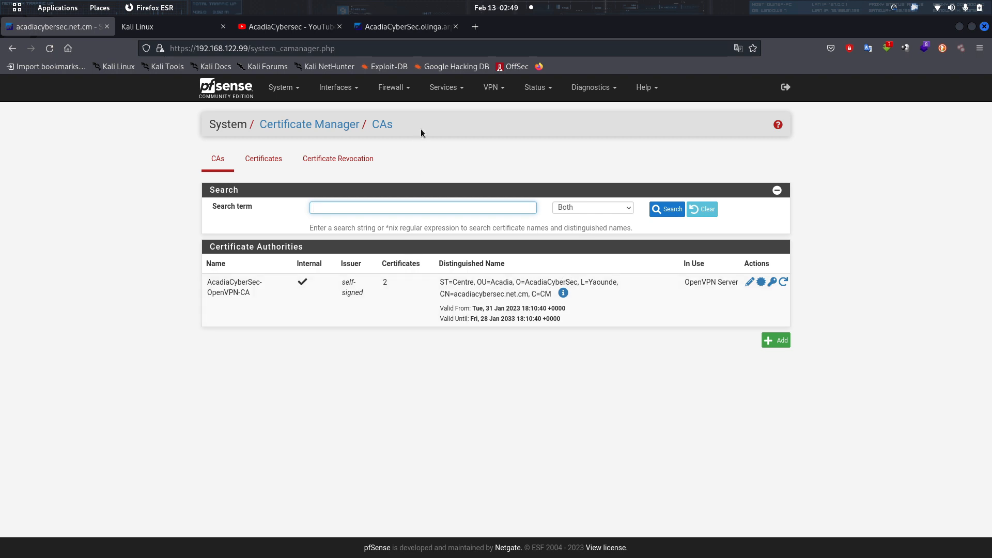
click(389, 28)
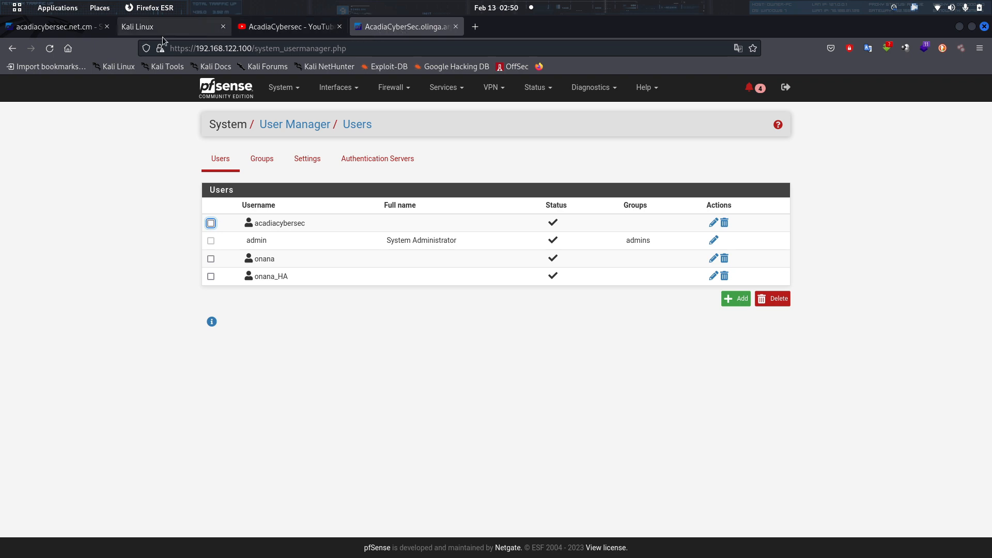
click(300, 89)
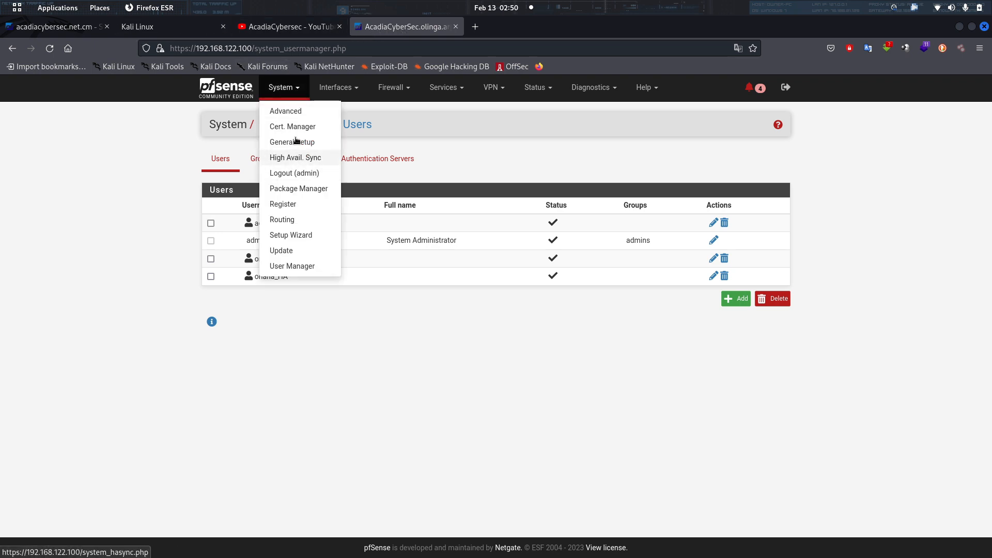
click(299, 126)
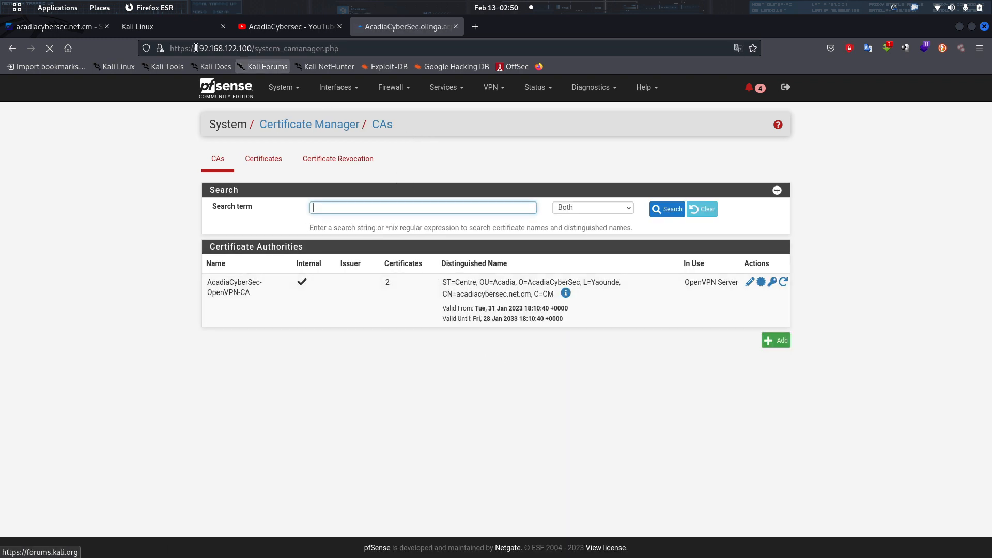
click(57, 26)
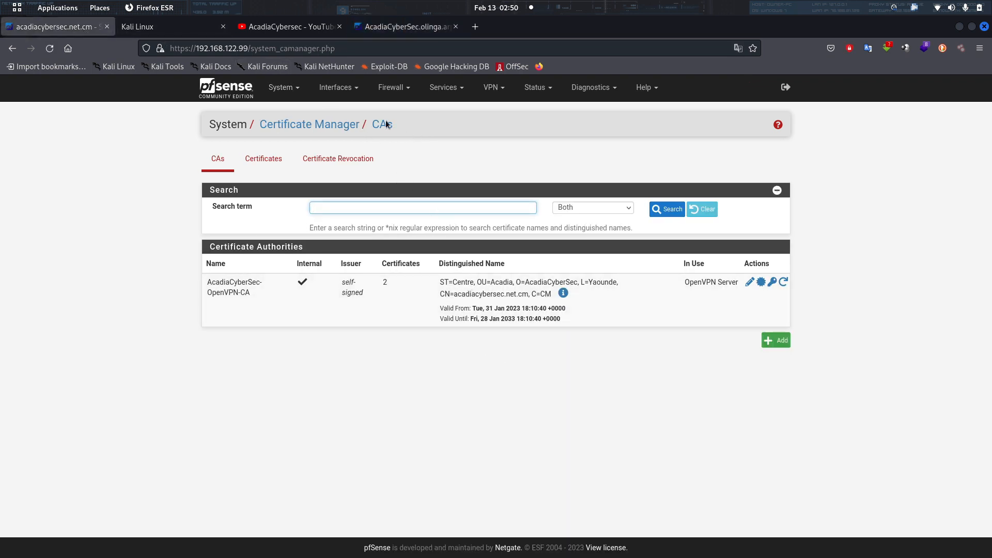
click(263, 158)
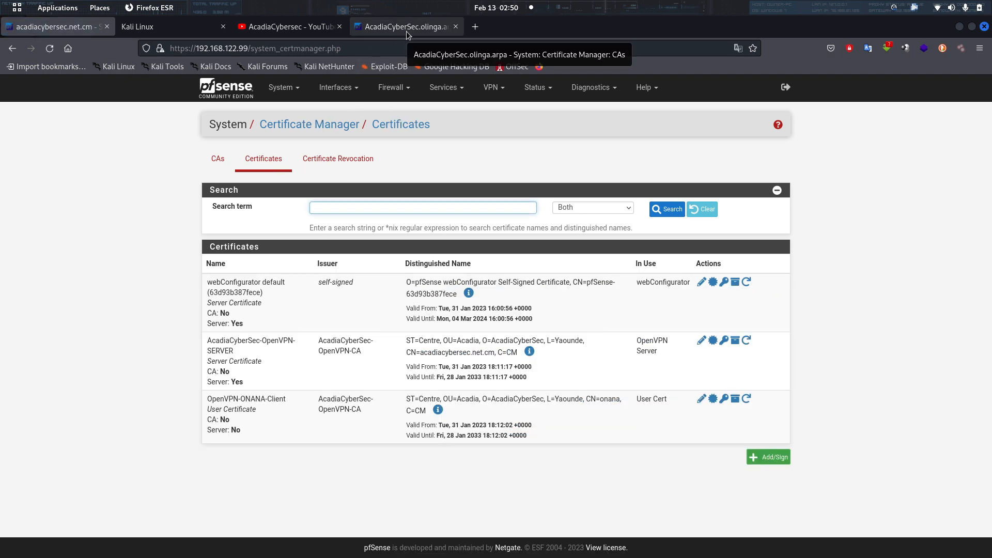
Minimise Firefox and bring VMware Workstation to the front.
click(960, 28)
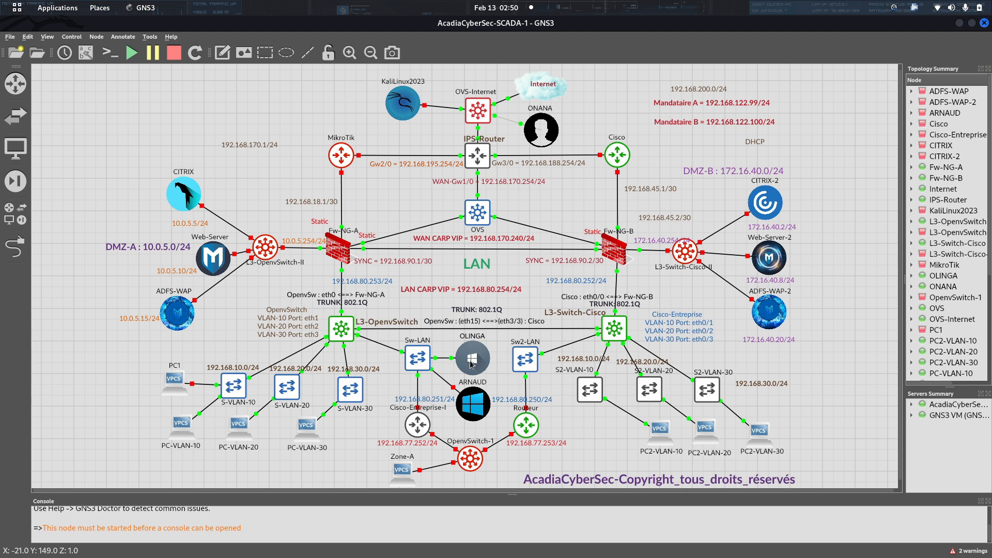
mouse_move(509, 555)
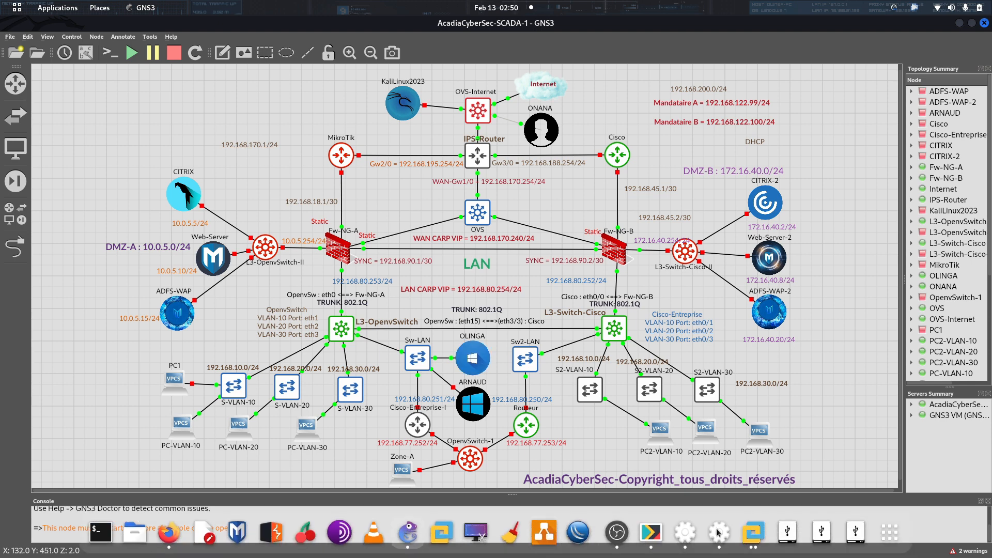
click(754, 534)
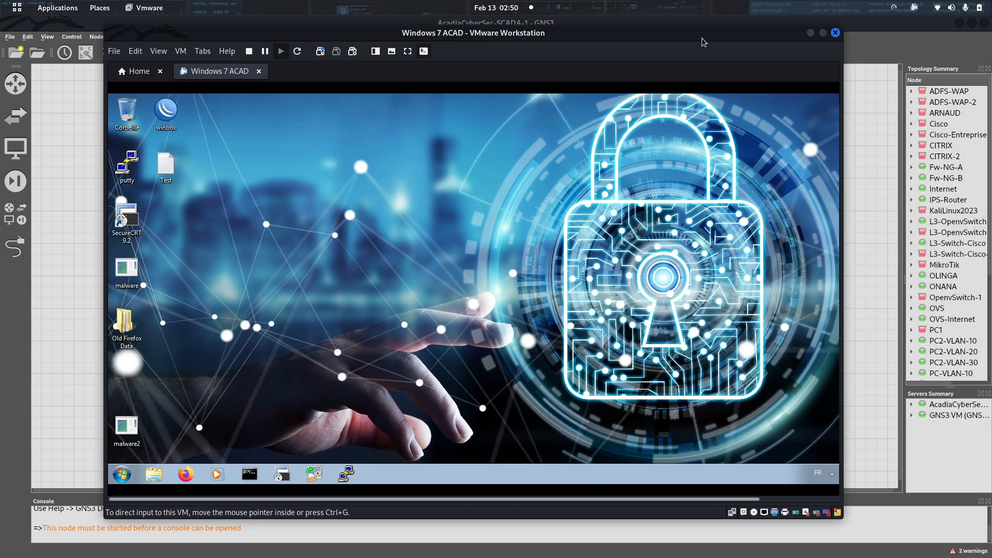
Maximise VMware Workstation on the Windows 7 ACAD desktop, glancing at GNS3 in between.
click(823, 33)
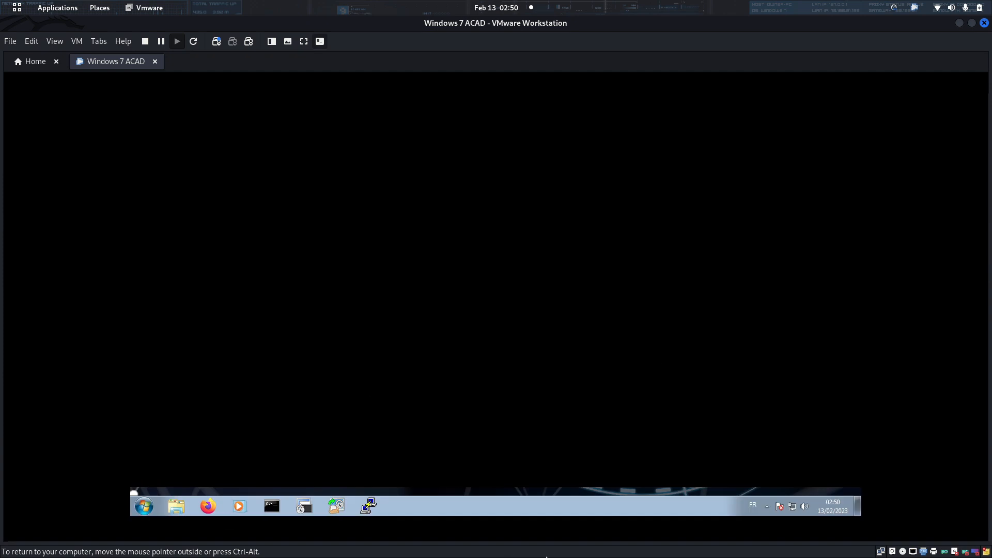
mouse_move(547, 554)
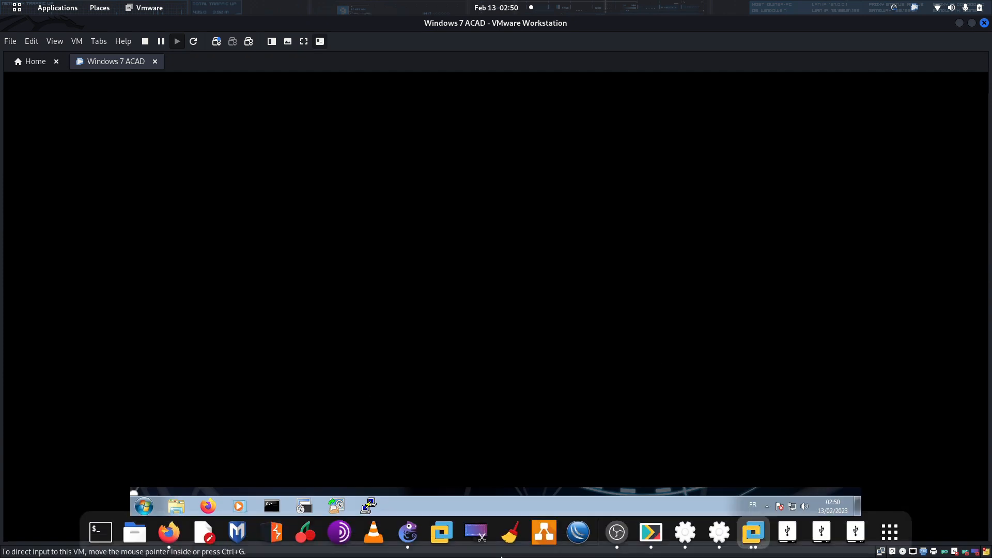
click(407, 538)
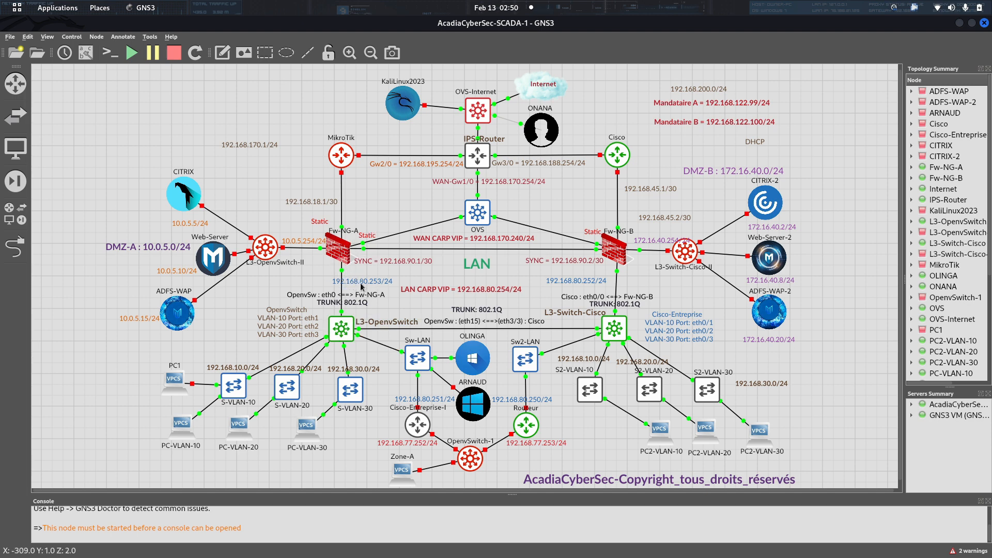
mouse_move(706, 554)
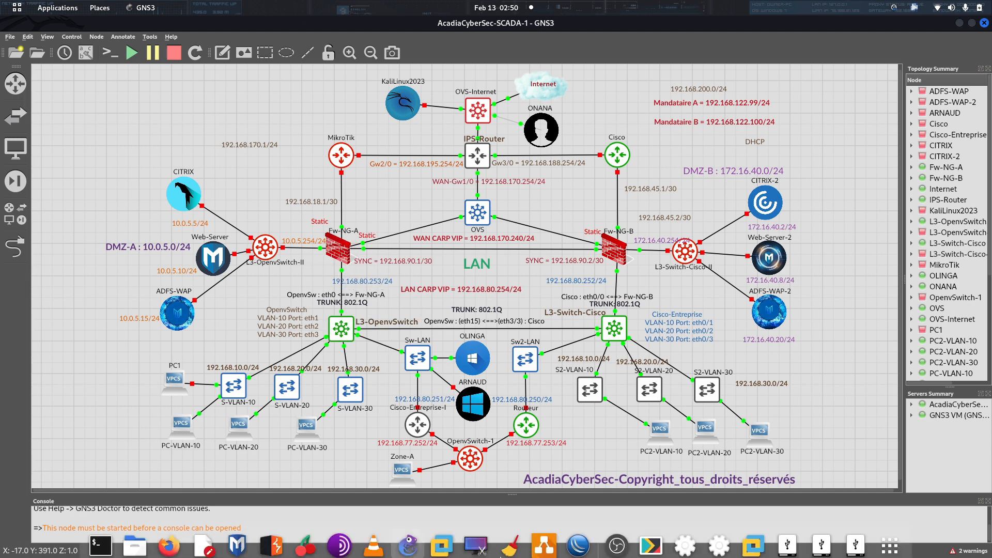
click(752, 532)
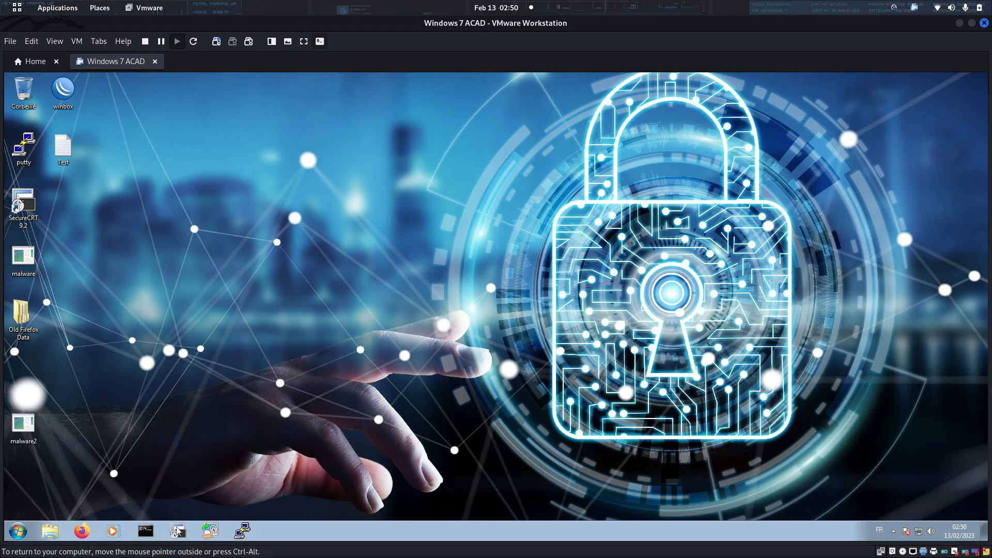
Run ipconfig in a Windows 7 command prompt: 192.168.80.129, gateway 192.168.80.254.
click(145, 531)
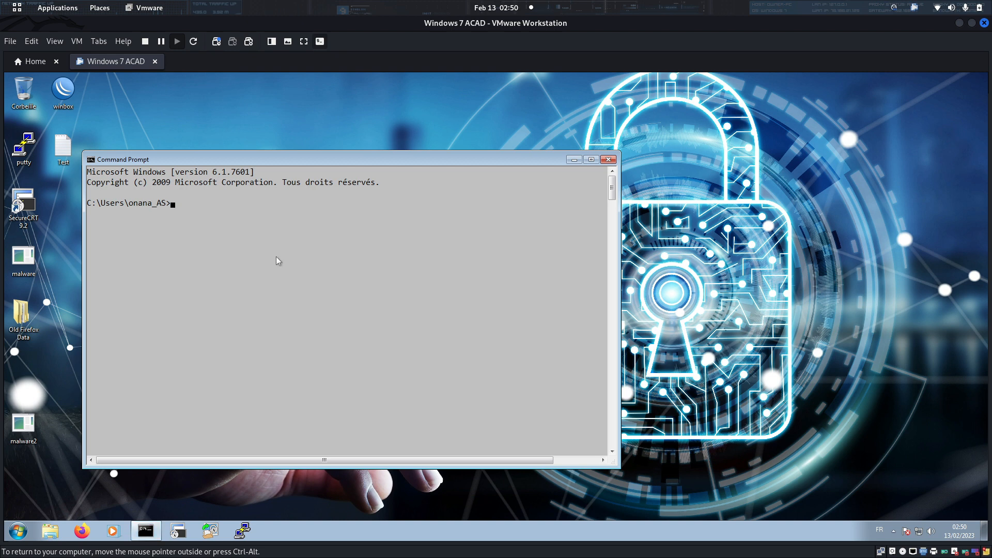
text(ipconfig)
key(Return)
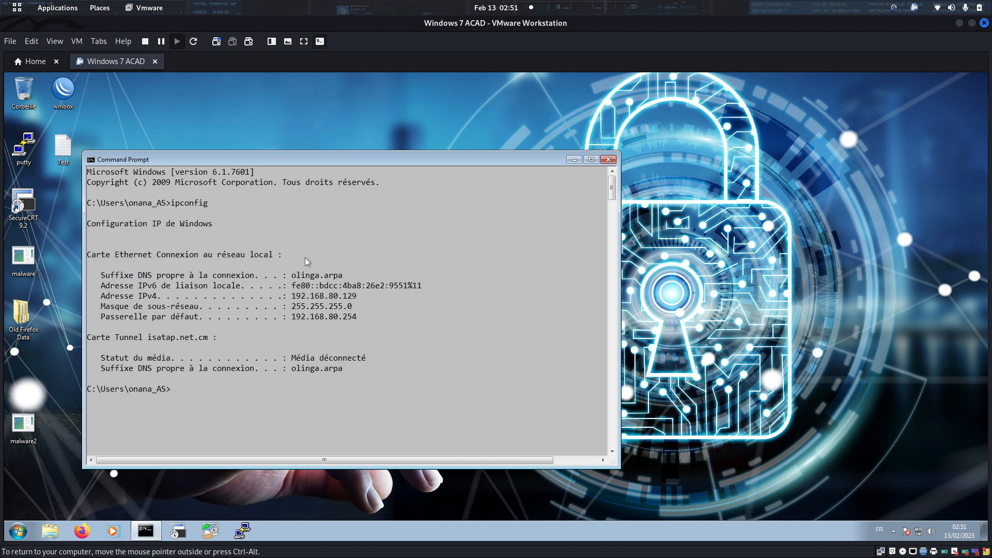
drag(395, 162, 536, 105)
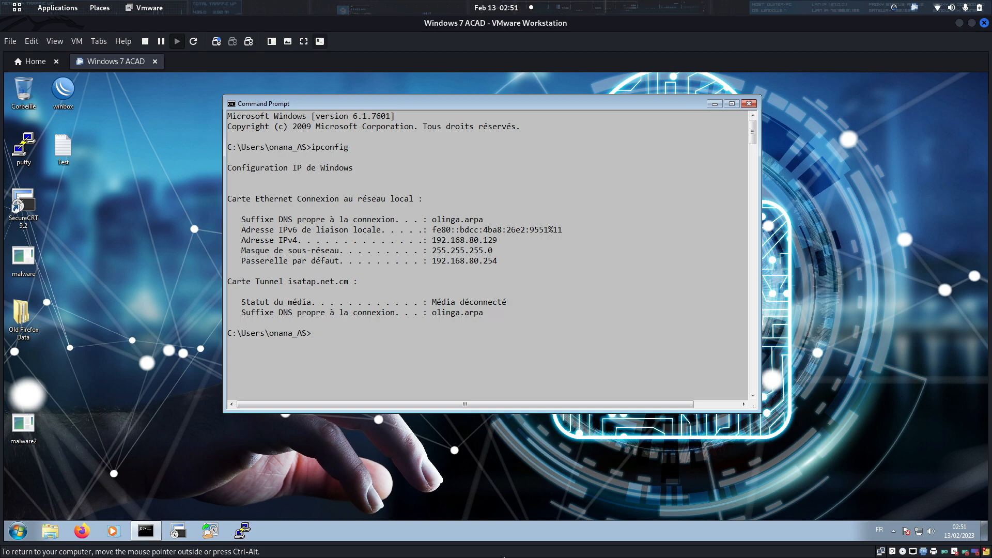
Check the GNS3 topology, then enter 'travert acadiacybersec.net' at the prompt.
click(408, 532)
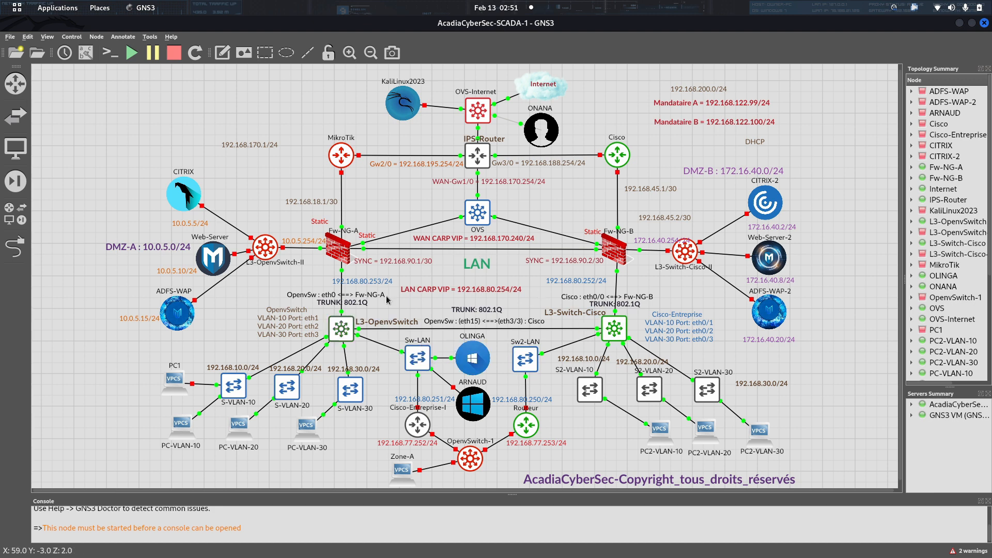
click(958, 24)
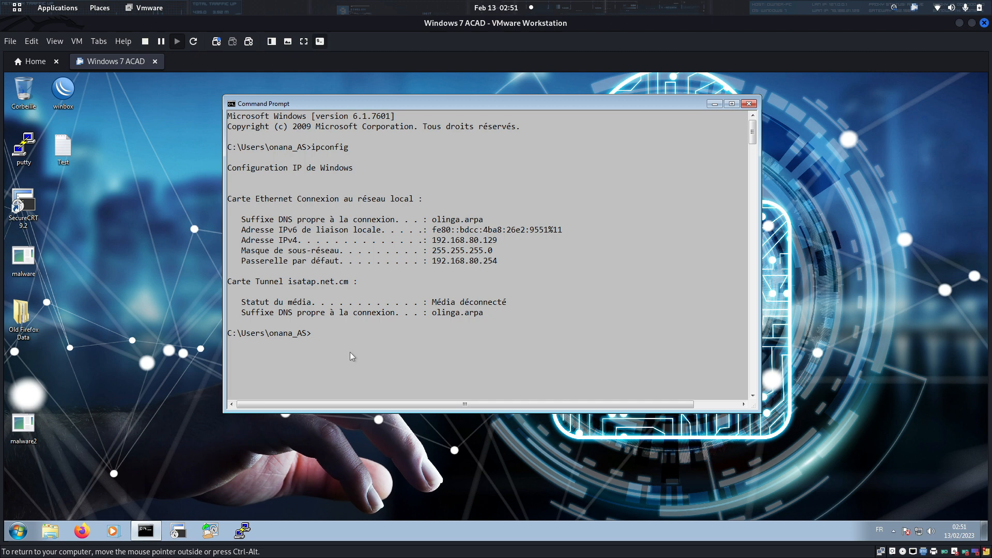
text(travert acadiacybersec.net)
Correct the command to 'tracert acadiacybersec.net' and run it, enlarging the prompt window.
key(Return)
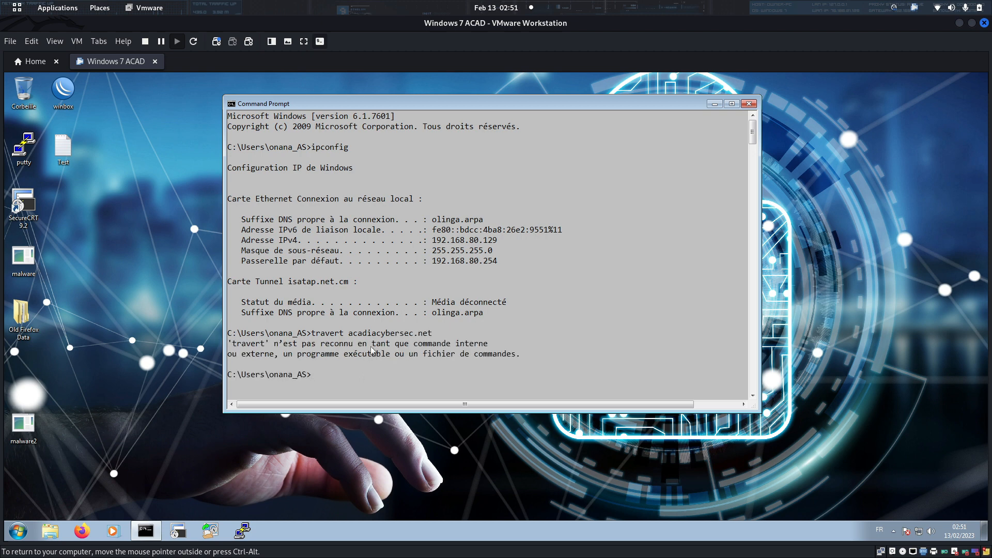
key(Up)
key(Left)
key(Left)
key(Left)
key(Left)
key(Left)
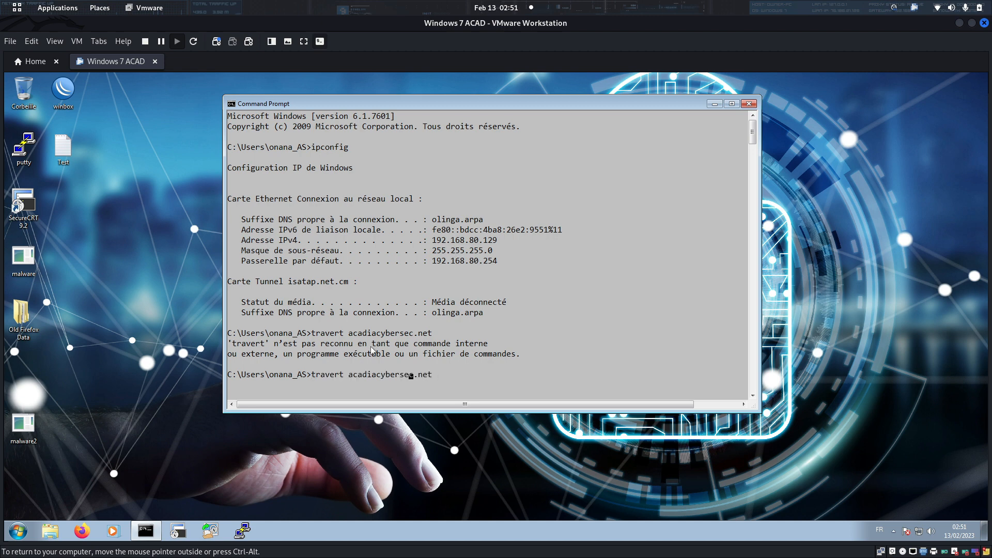
key(Left)
key(Left)
key(Left)
key(Left)
key(Left)
key(Left)
key(Left)
key(Left)
key(Left)
key(Left)
key(Left)
key(Left)
key(Left)
key(Left)
key(BackSpace)
key(BackSpace)
key(BackSpace)
key(BackSpace)
text(cert)
key(Return)
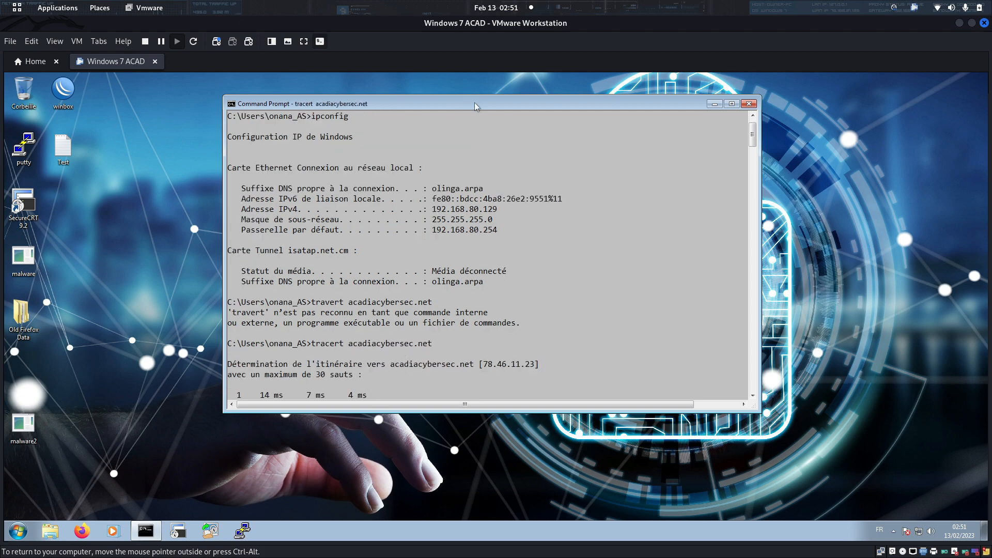
drag(493, 103, 501, 91)
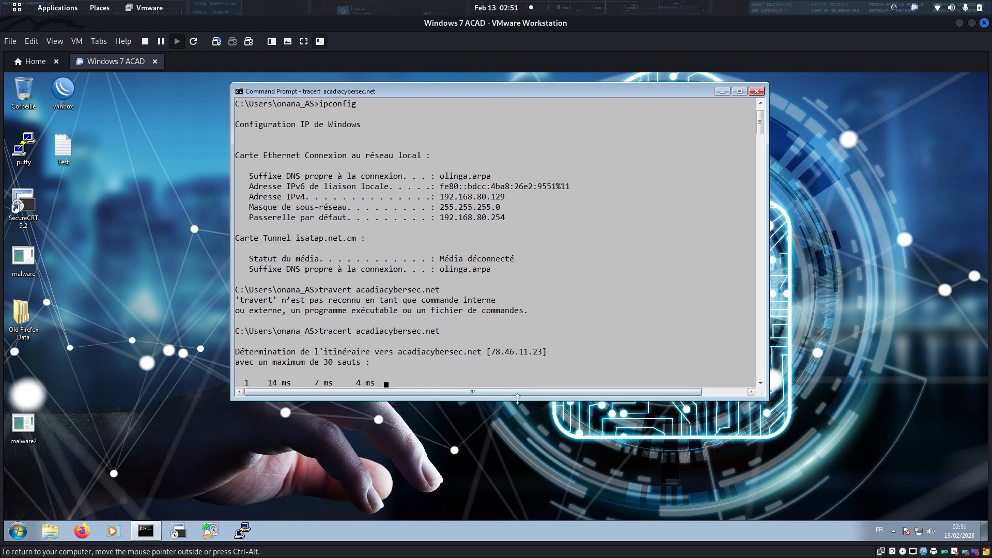
drag(519, 401, 523, 448)
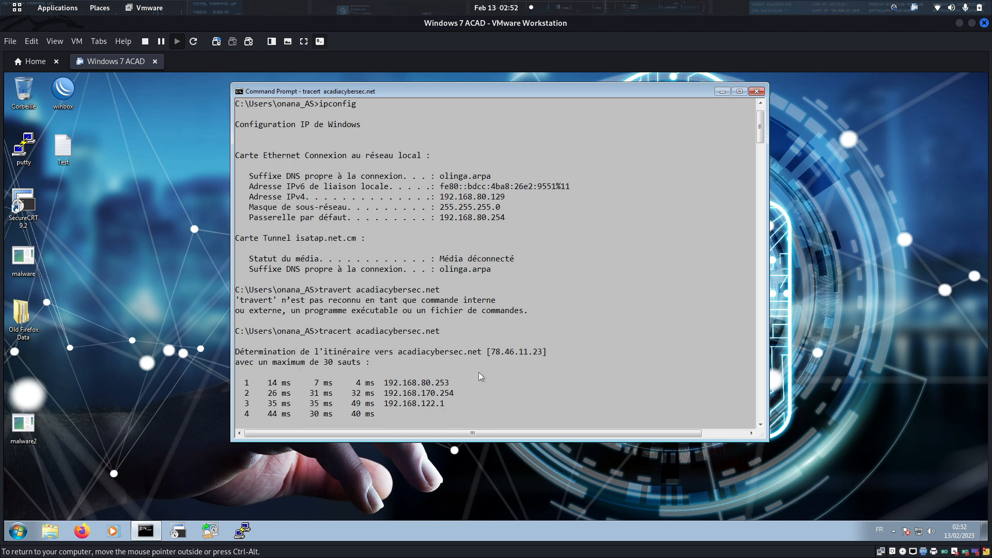
Stop the traceroute and ping acadiacybersec.net, getting 4/4 replies with 0% loss.
key(ctrl+c)
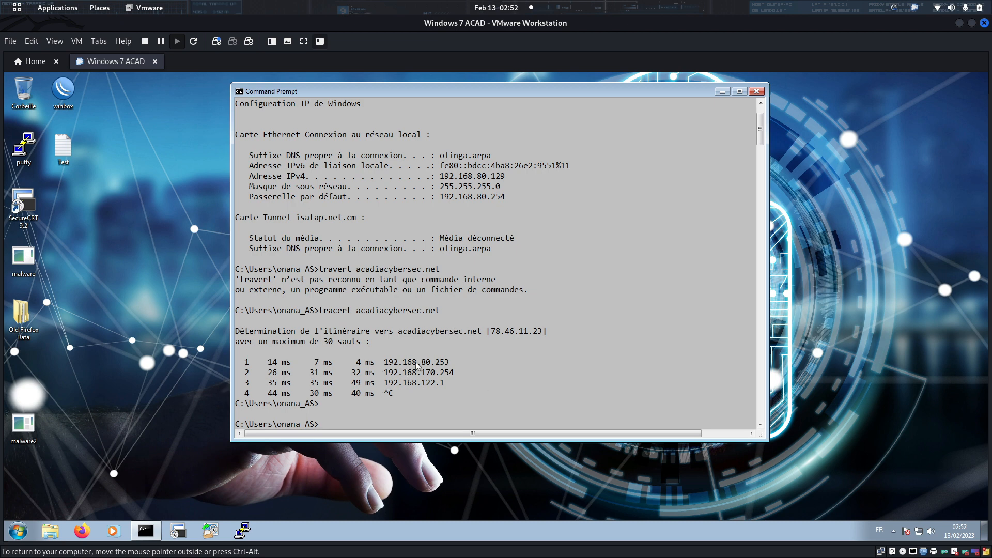
text(ping acadiacybersec.net)
key(Return)
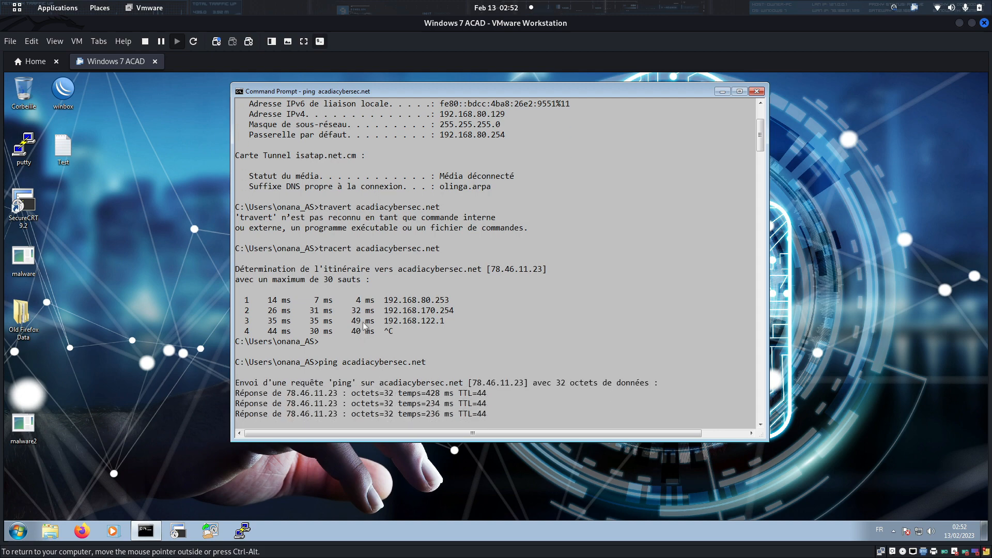
mouse_move(214, 525)
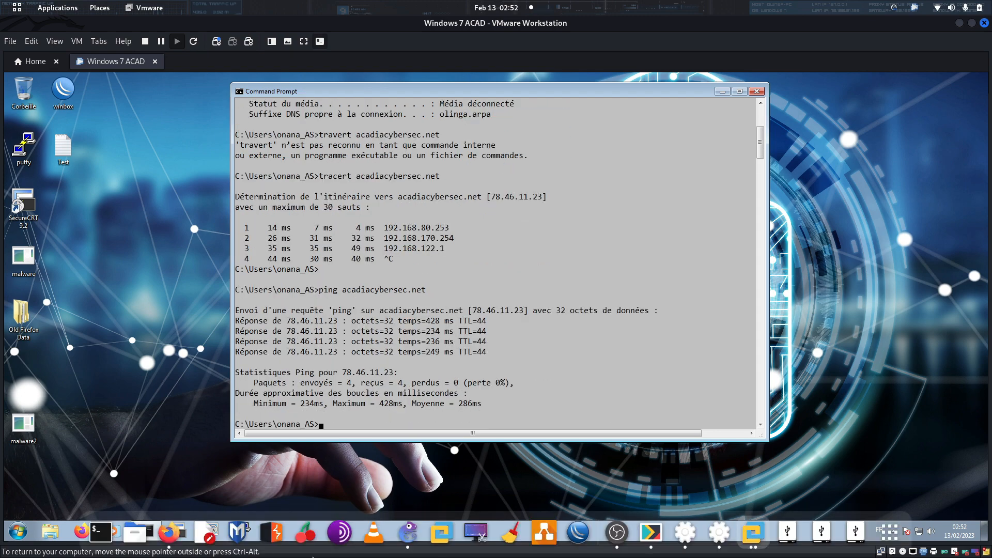
click(161, 537)
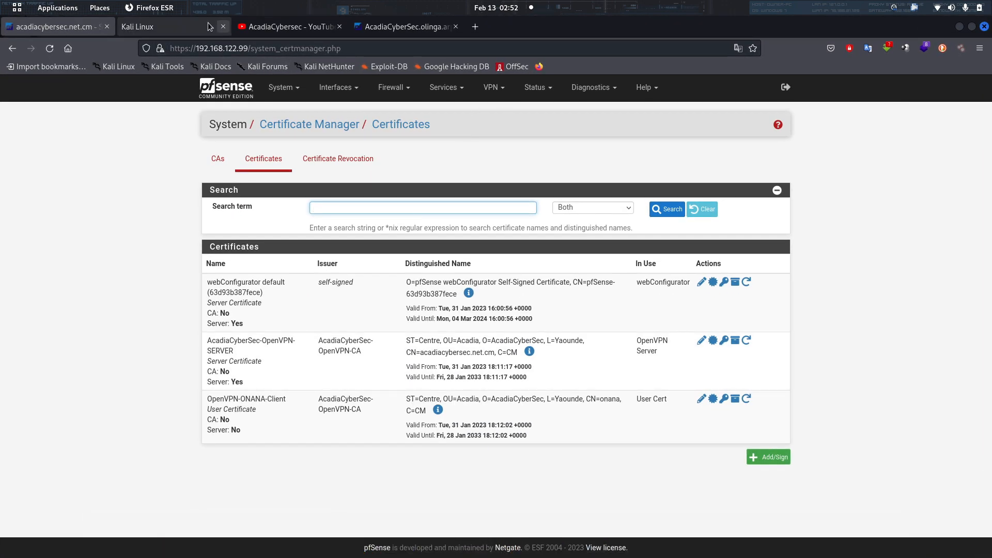
click(219, 86)
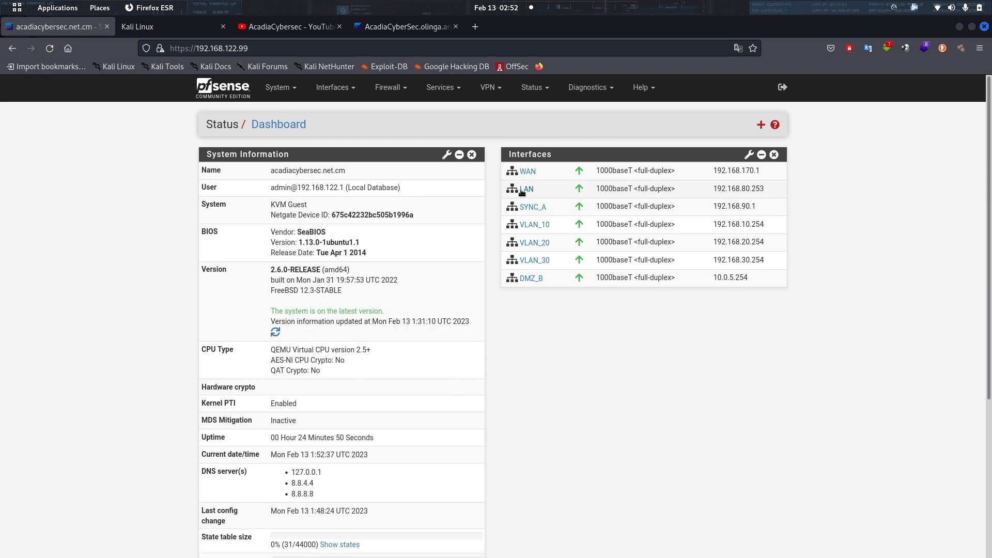
mouse_move(456, 539)
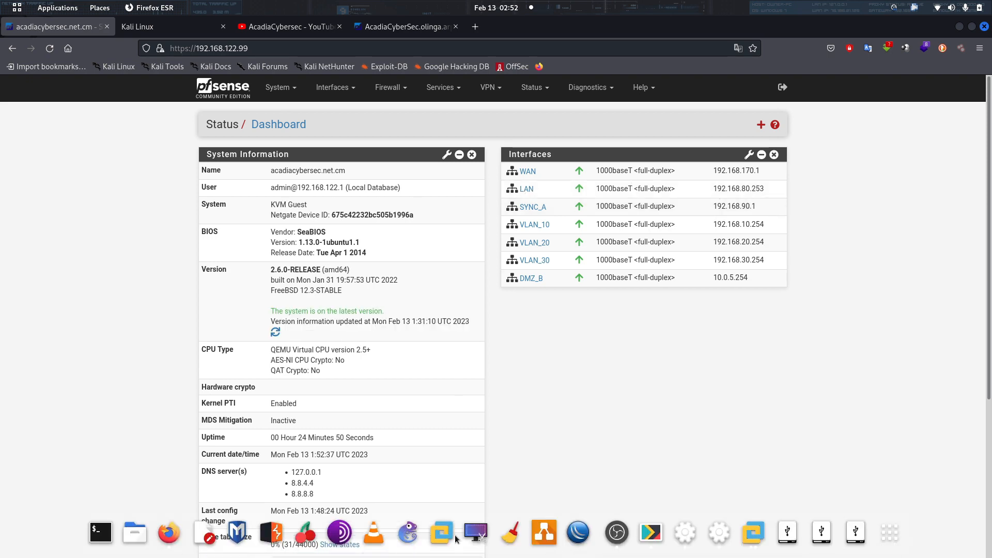
click(411, 535)
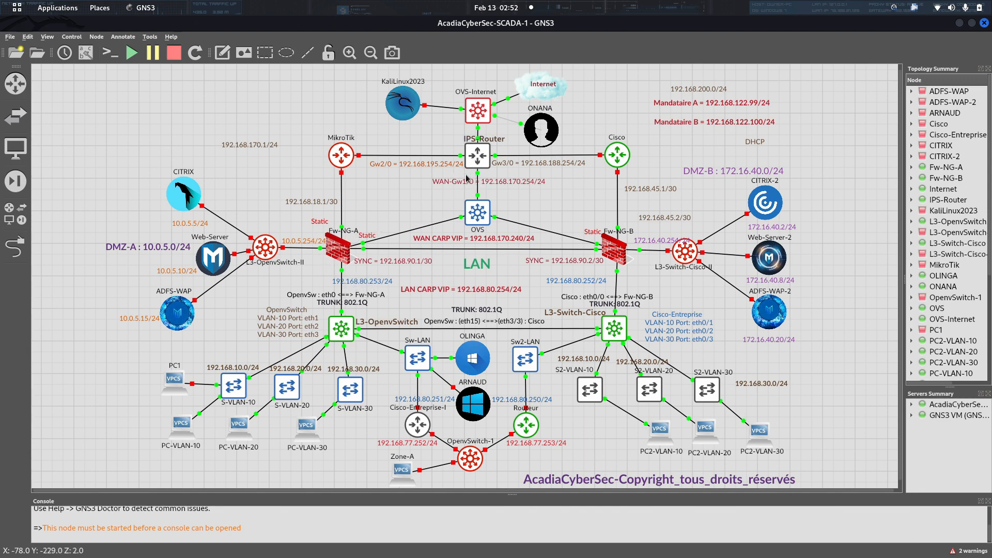
mouse_move(433, 547)
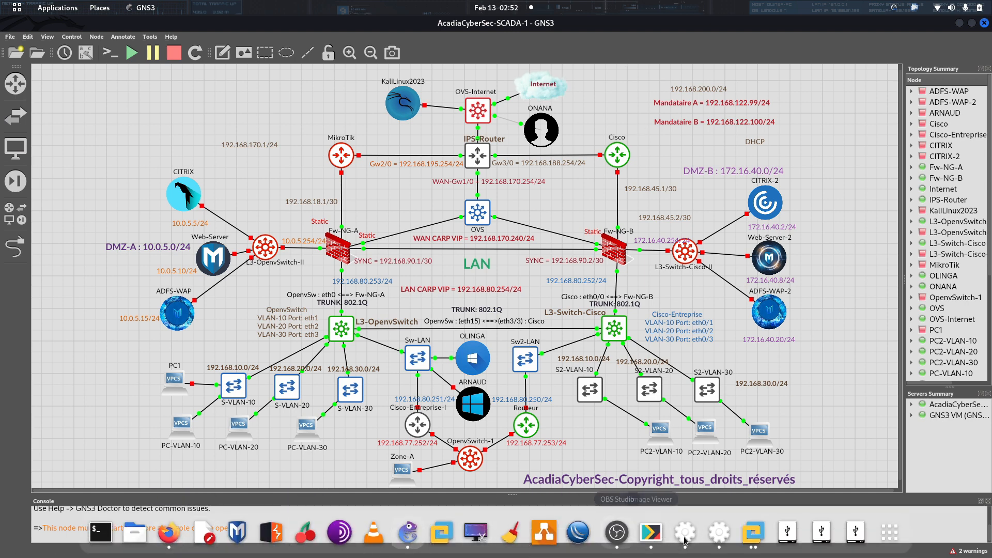
click(753, 533)
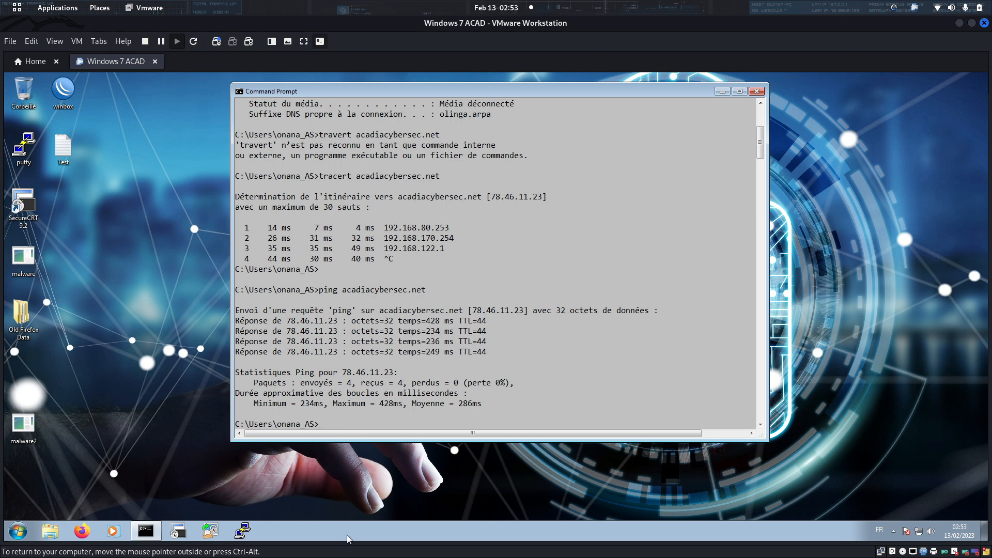
Stop the Fw-NG-A firewall node in GNS3, then return to the Windows 7 VM.
click(408, 545)
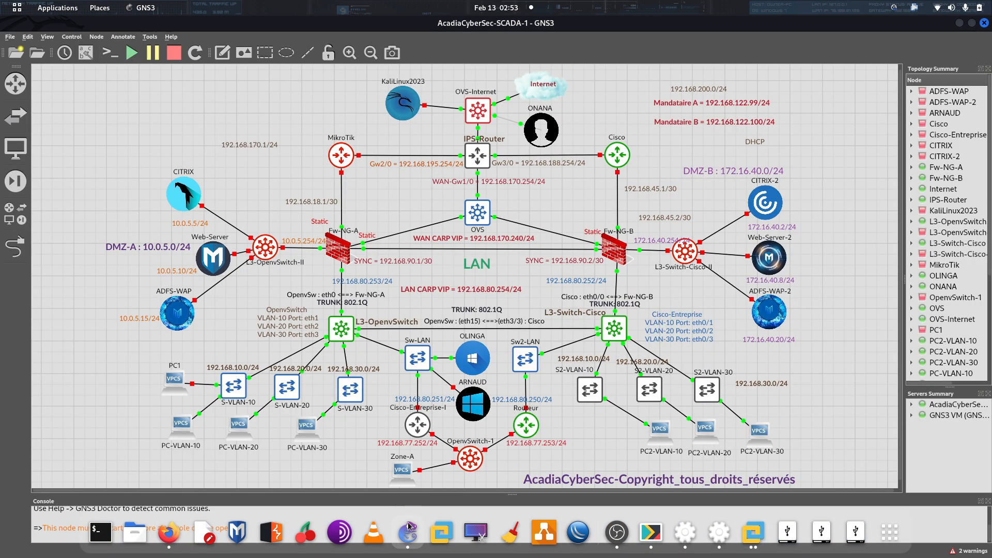
right_click(342, 258)
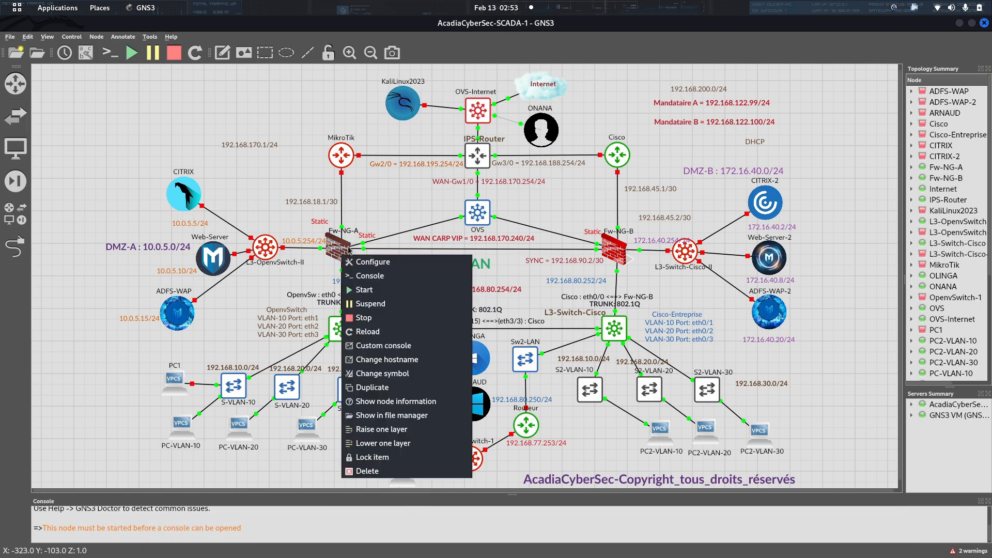
click(365, 320)
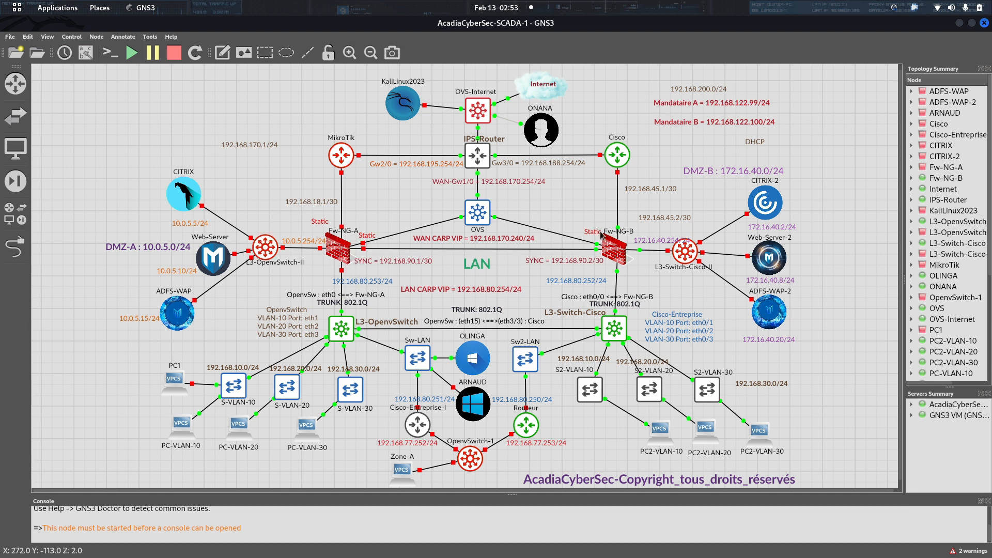
mouse_move(473, 553)
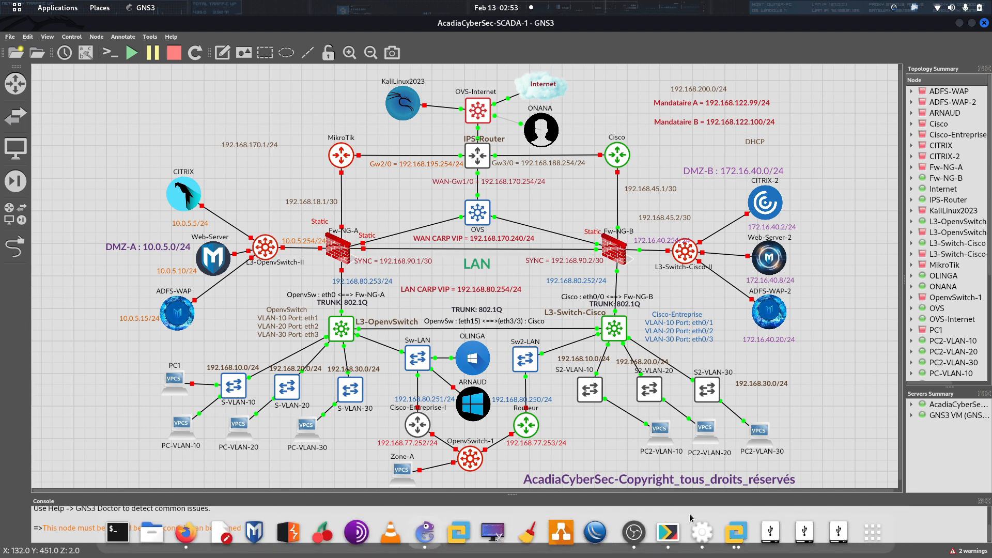
click(739, 542)
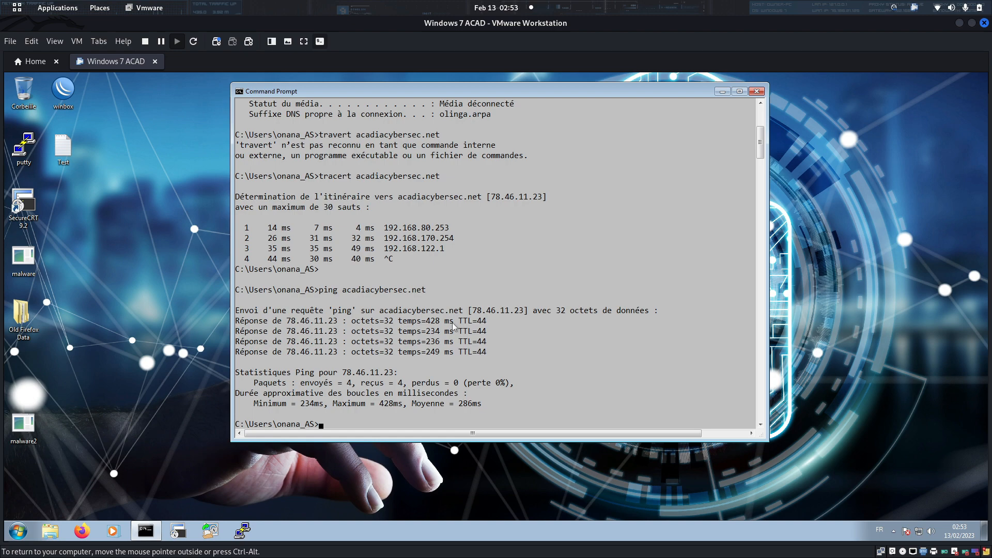
Rerun tracert acadiacybersec.net on Windows 7, now routed first via 192.168.80.252.
key(Up)
key(Up)
key(Return)
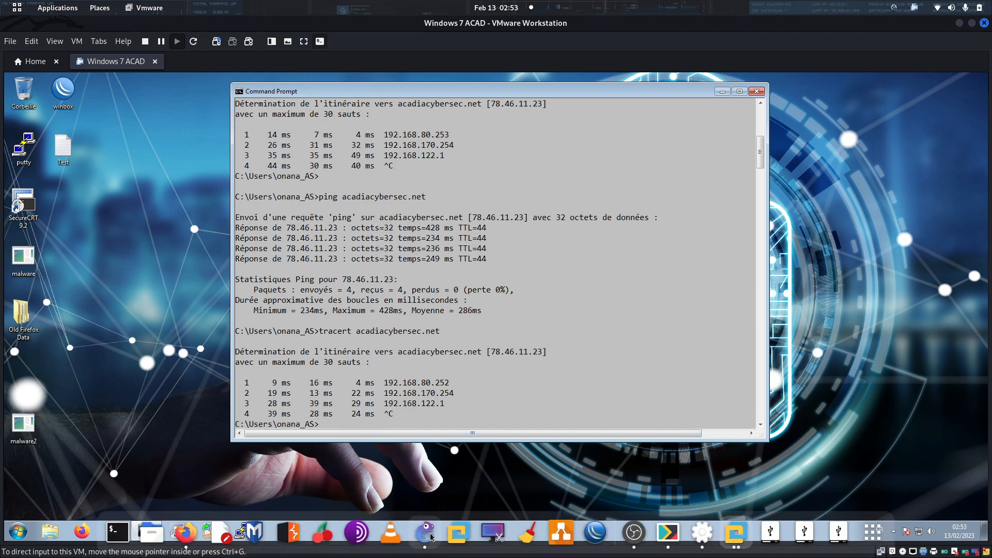
click(493, 533)
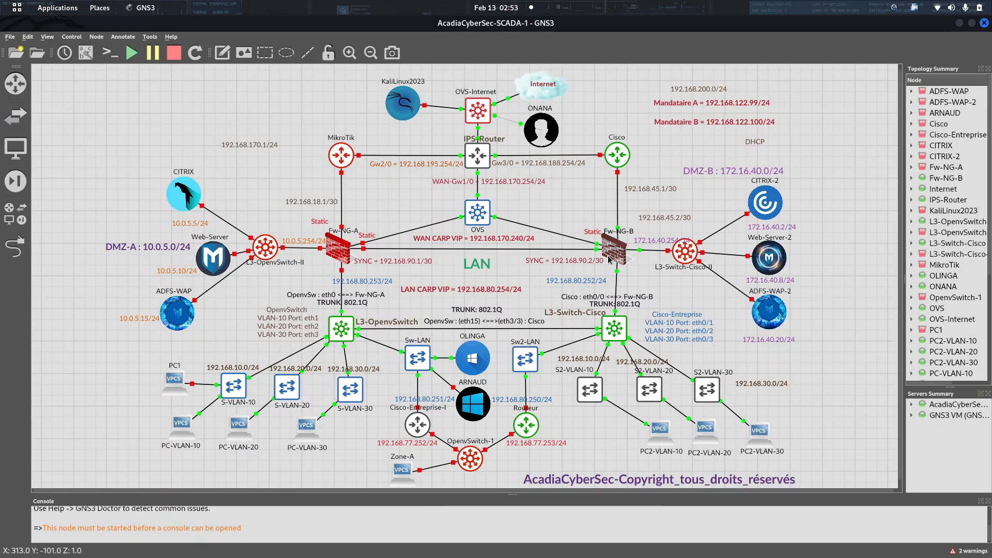
Reload firewall B's pfSense dashboard and confirm its LAN address is 192.168.80.252.
mouse_move(190, 554)
click(189, 535)
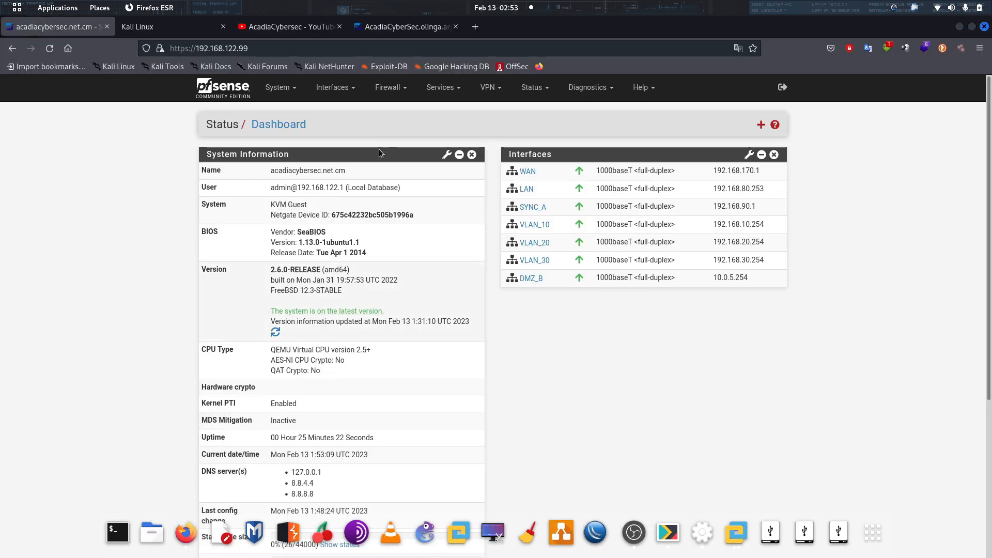
click(414, 26)
click(196, 86)
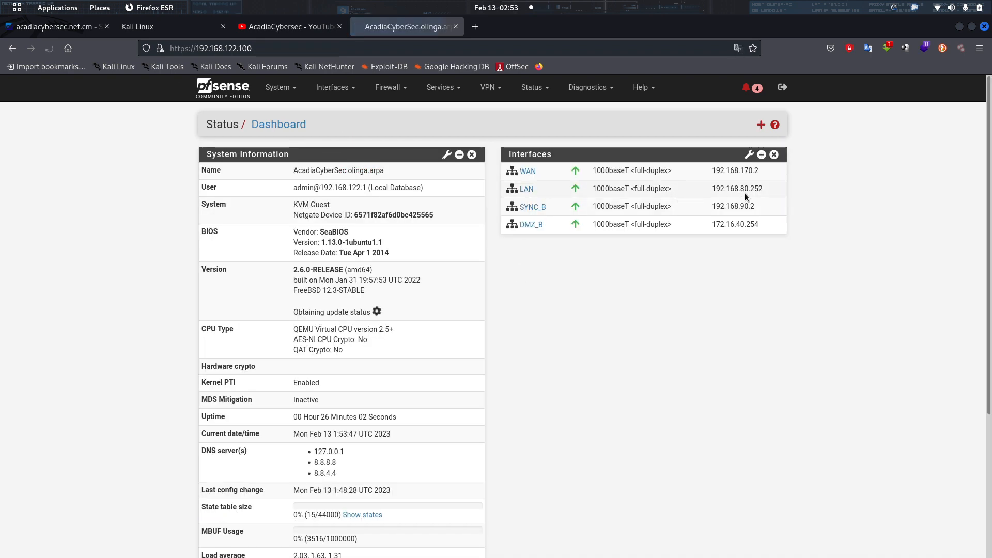
drag(768, 190, 729, 174)
mouse_move(718, 556)
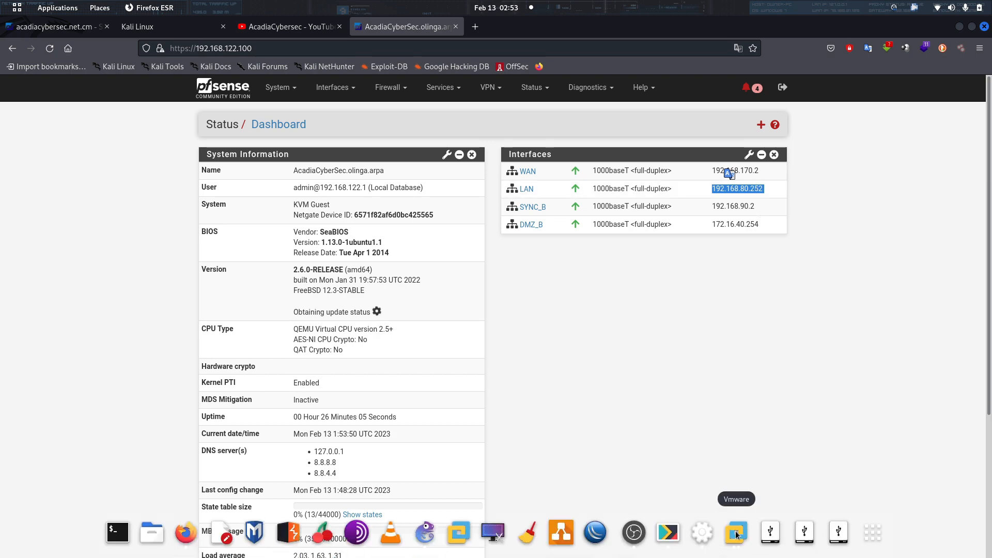
click(736, 534)
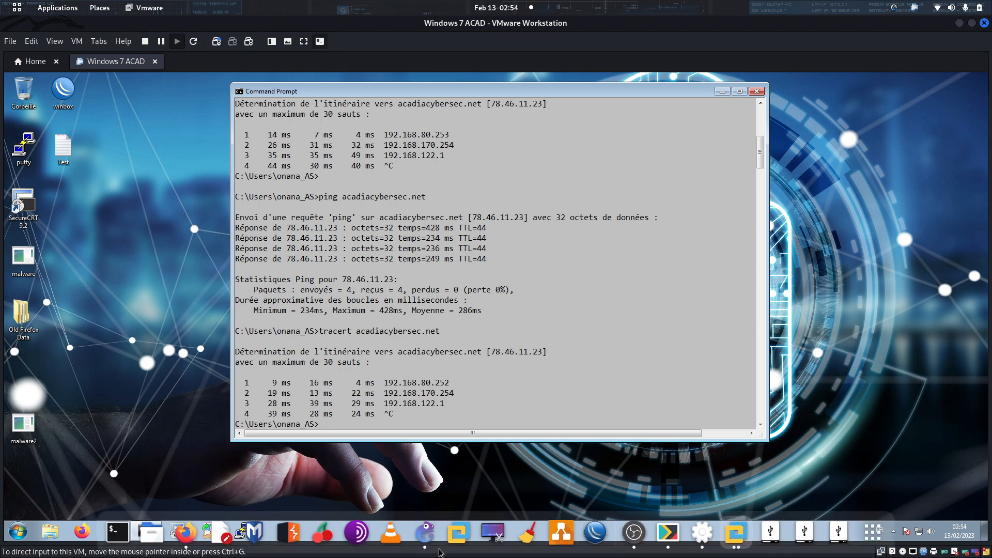
Ping acadiacybersec.net from Windows 7, fixing the misspelled domain, for 4/4 replies with 0% loss.
click(424, 533)
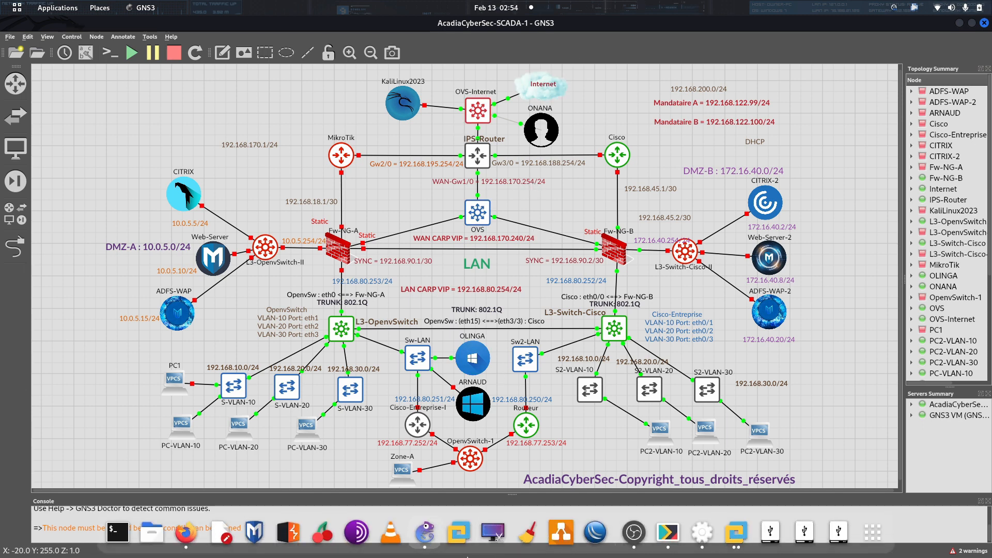
click(730, 539)
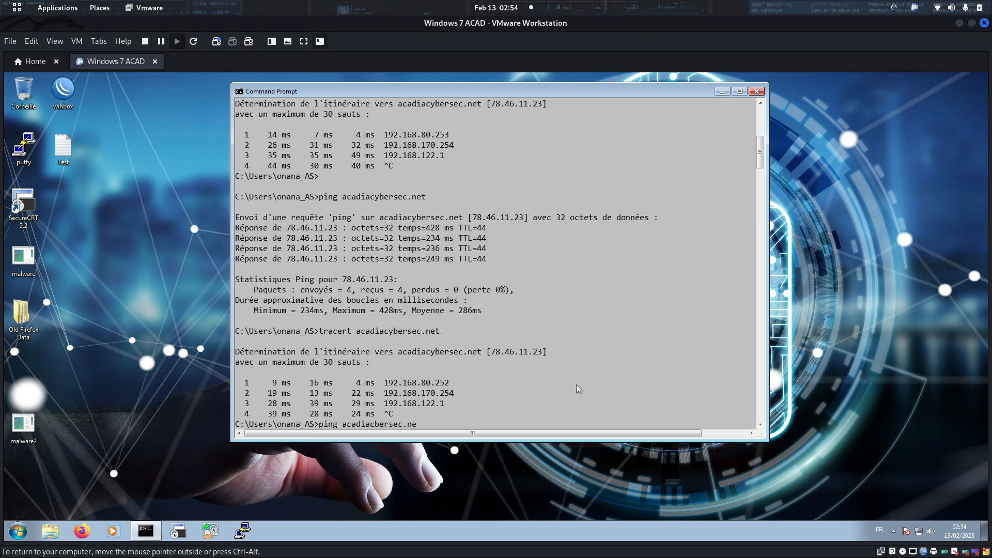
text(t)
key(Return)
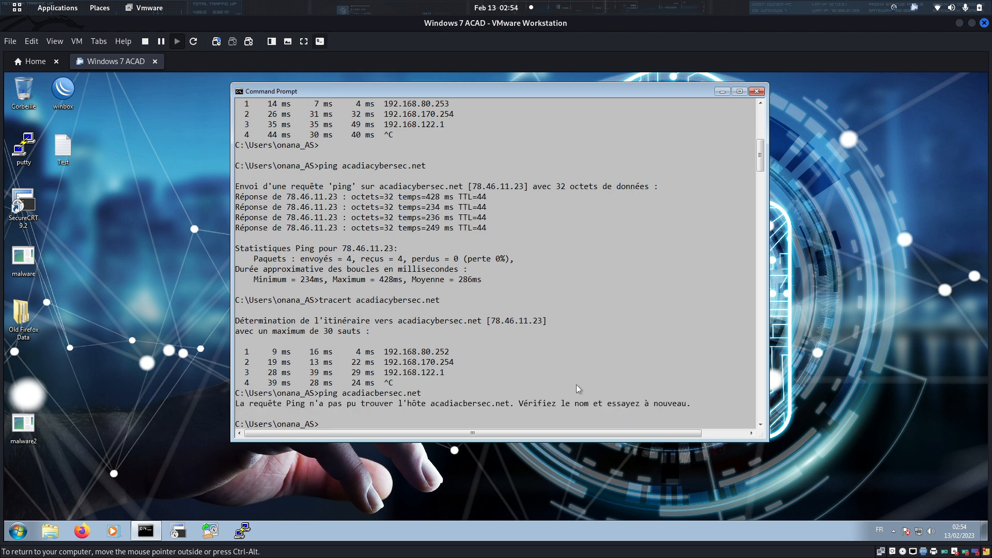
key(Up)
key(Left)
key(Left)
key(Left)
key(Left)
key(Left)
key(Left)
key(Left)
key(Left)
key(Left)
key(Left)
key(Left)
text(y)
key(Return)
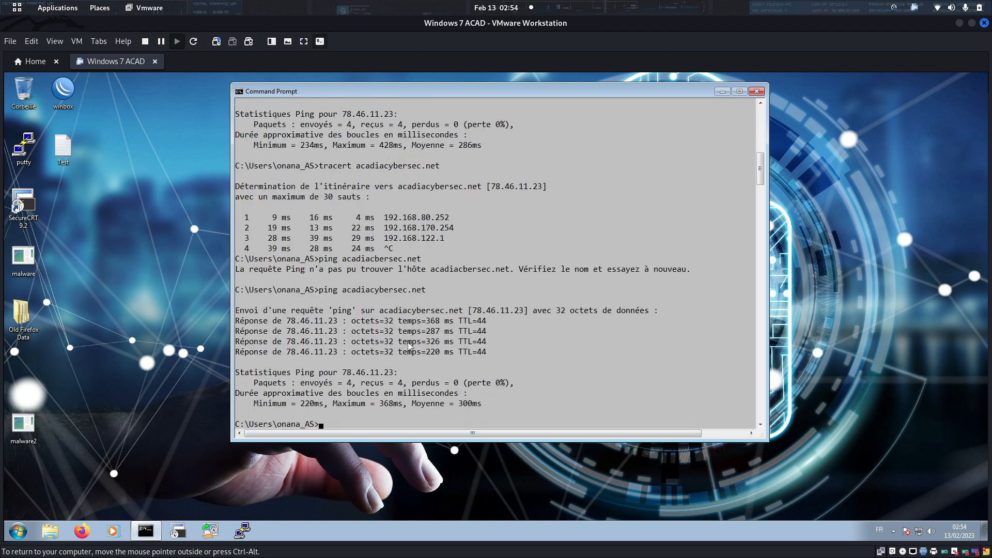
mouse_move(405, 557)
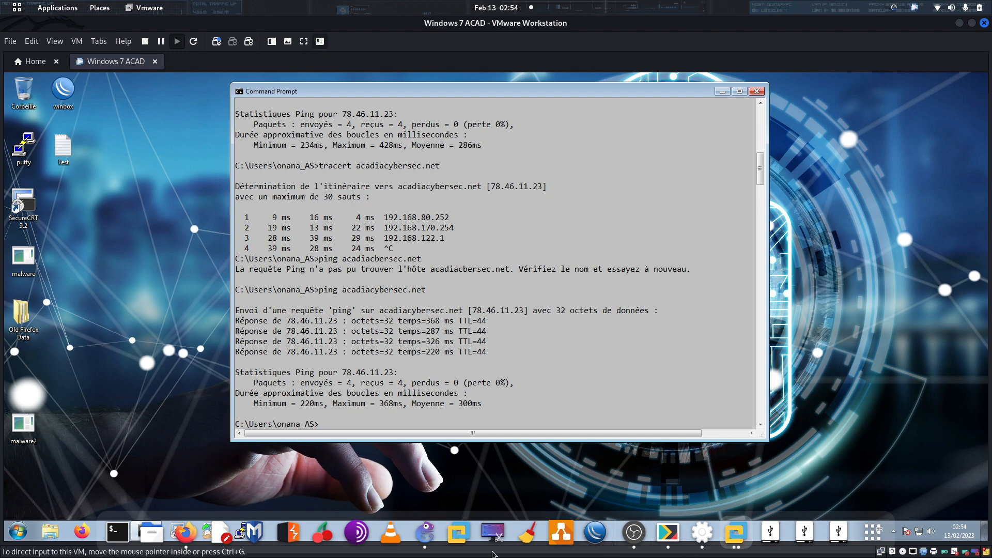
Start Fw-NG-A again in the AcadiaCyberSec-SCADA-1 topology alongside the running Fw-NG-B.
click(426, 532)
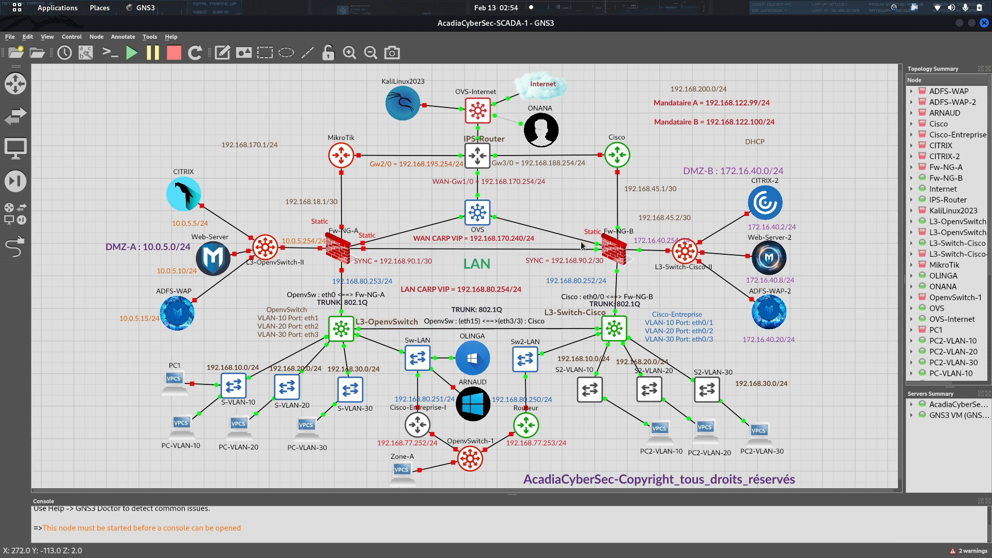
right_click(338, 250)
click(352, 285)
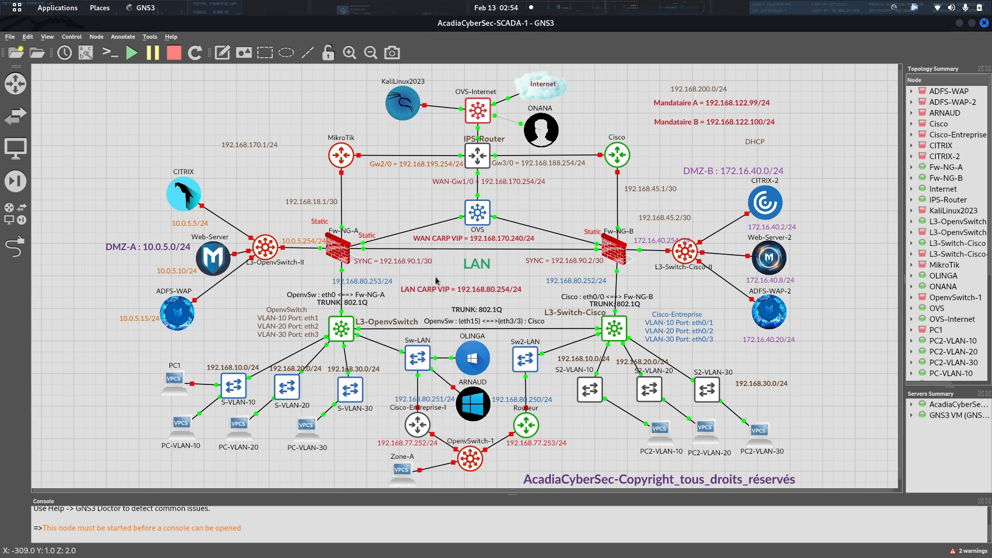